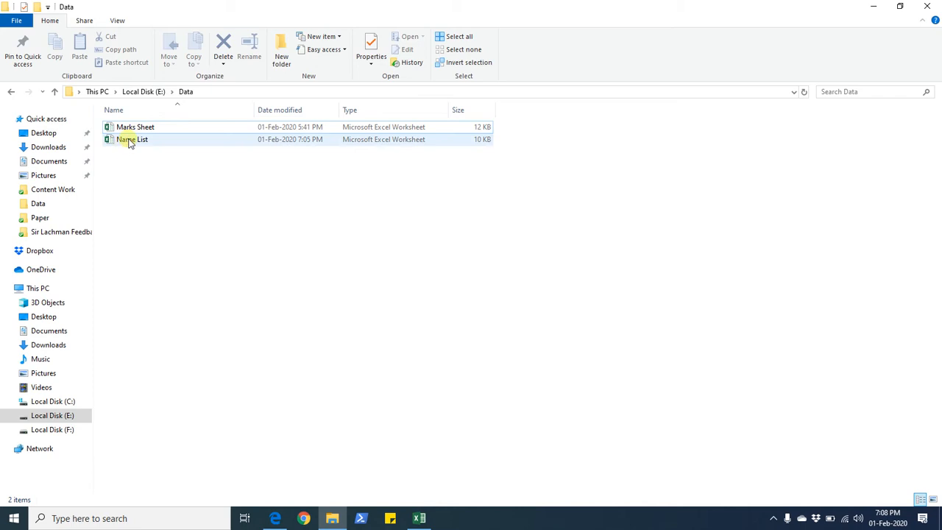
# - Open the Name List workbook from the Data folder and review its student table
pyautogui.click(136, 142)
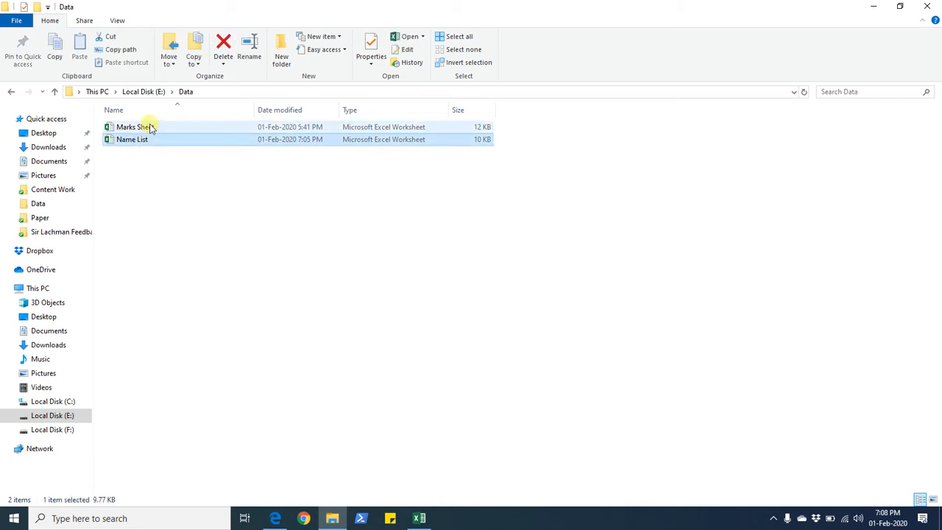
pyautogui.click(151, 127)
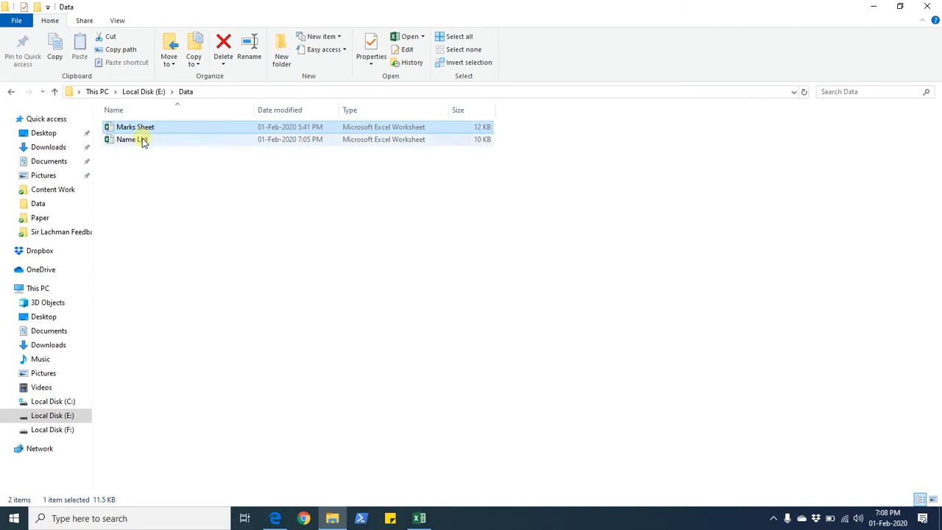
pyautogui.doubleClick(143, 140)
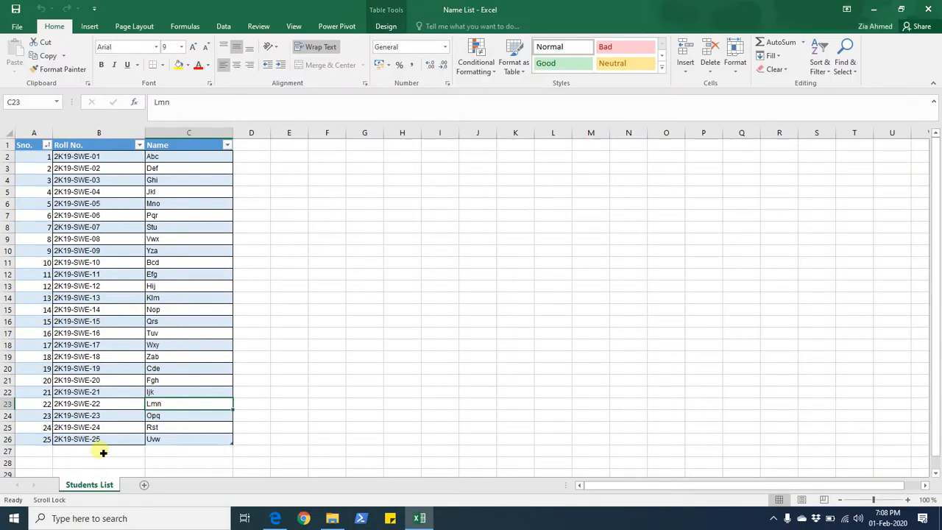
pyautogui.moveTo(46, 441); pyautogui.dragTo(159, 155)
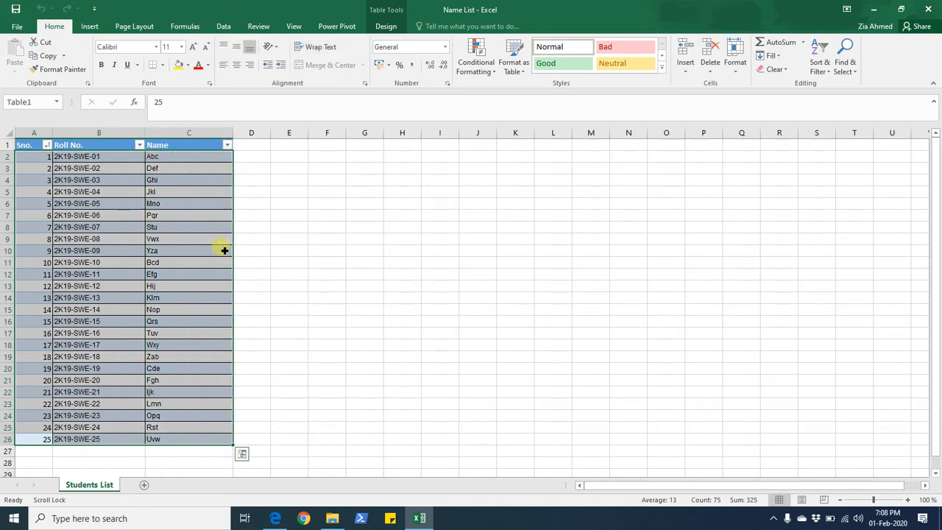
pyautogui.click(184, 462)
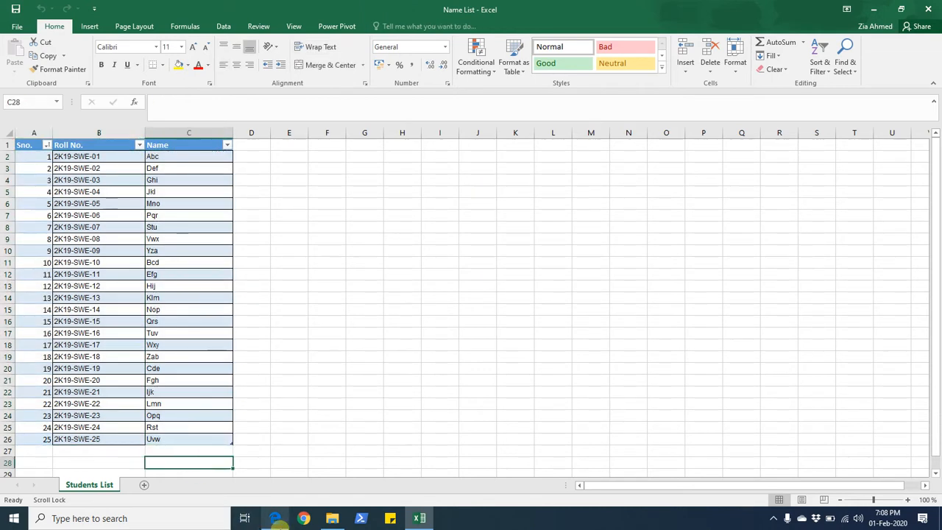
# - Open the Marks Sheet workbook and browse its Theory Marks and Viva Marks sheets
pyautogui.click(332, 518)
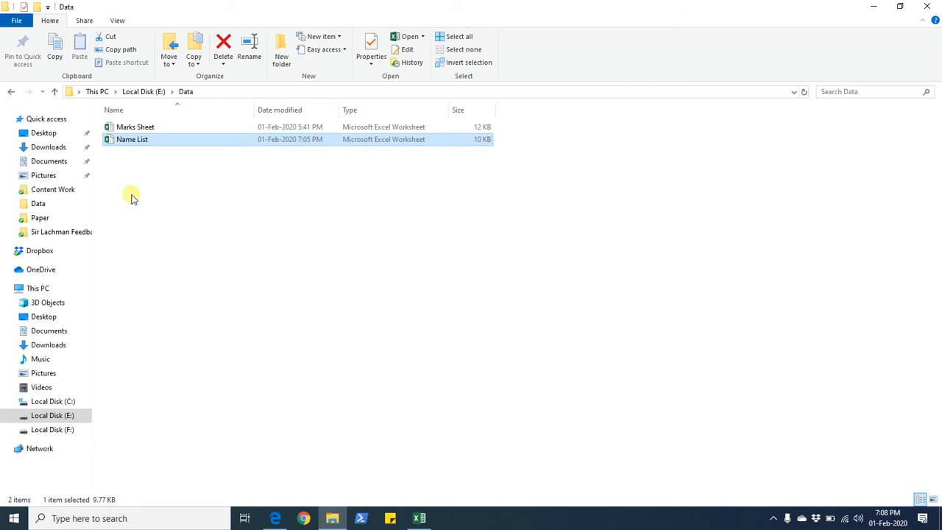
pyautogui.doubleClick(133, 139)
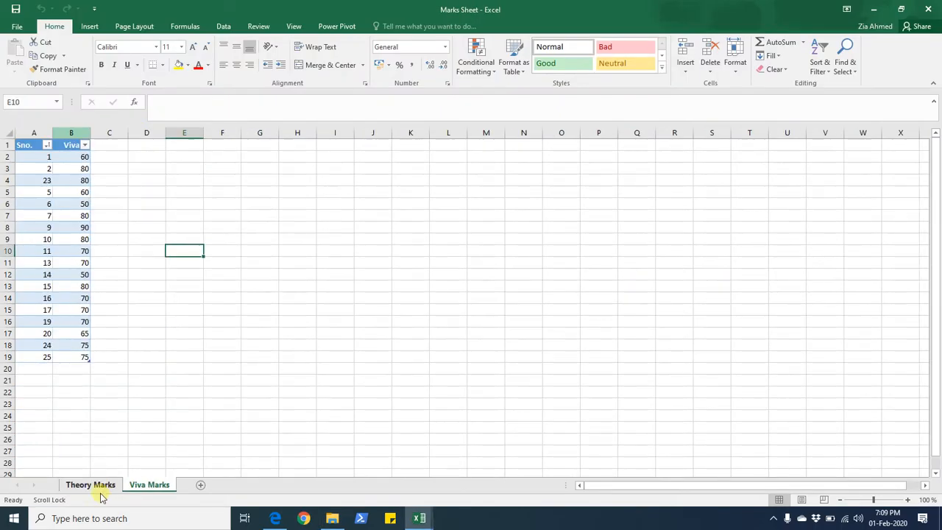
pyautogui.click(104, 486)
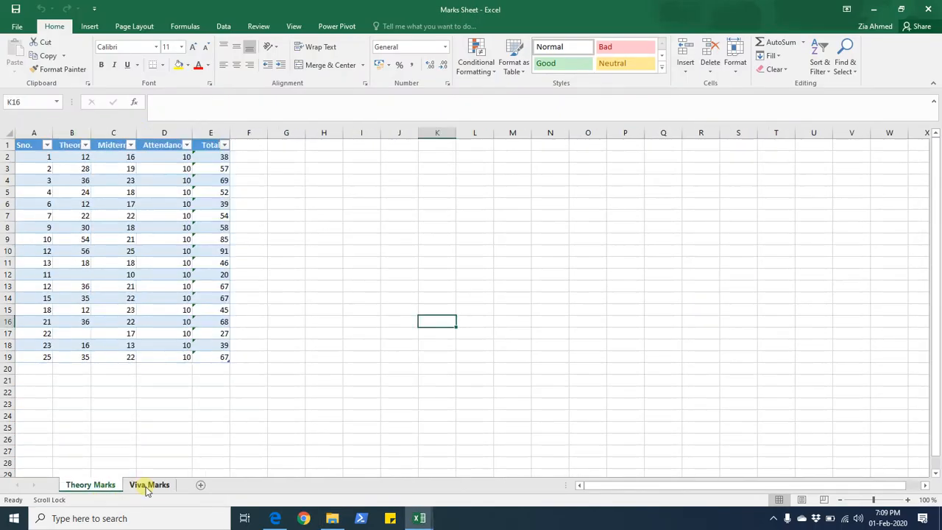
pyautogui.click(147, 485)
pyautogui.click(92, 486)
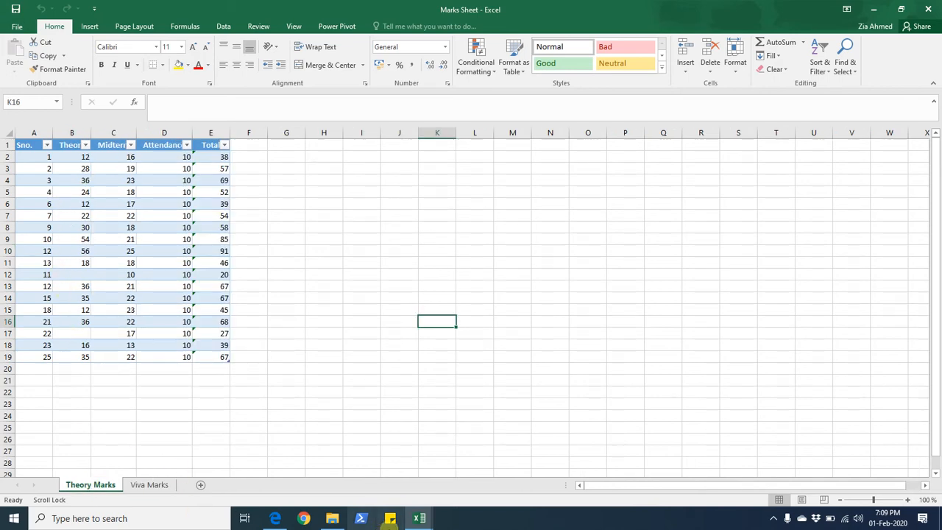
# - Compare the Sno. columns of the Students List, Theory Marks and Viva Marks tables across both workbooks
pyautogui.moveTo(417, 519)
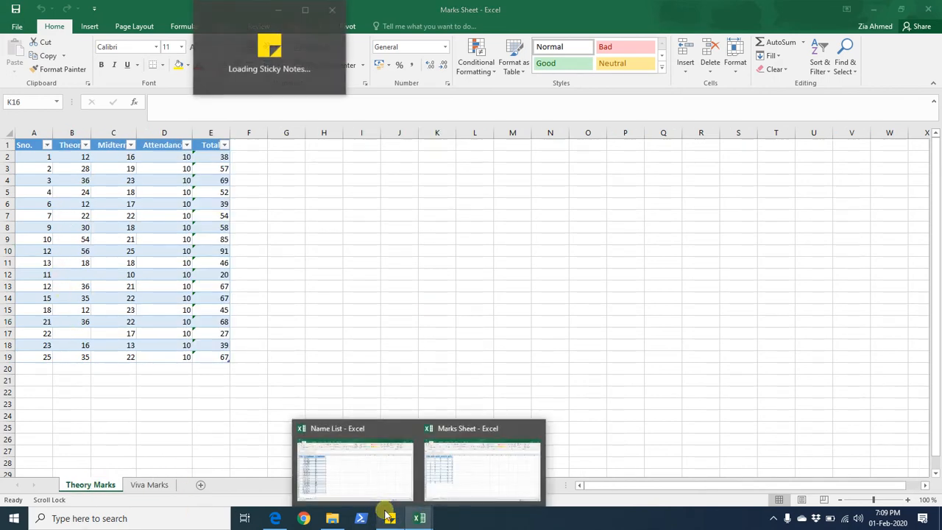
pyautogui.click(370, 480)
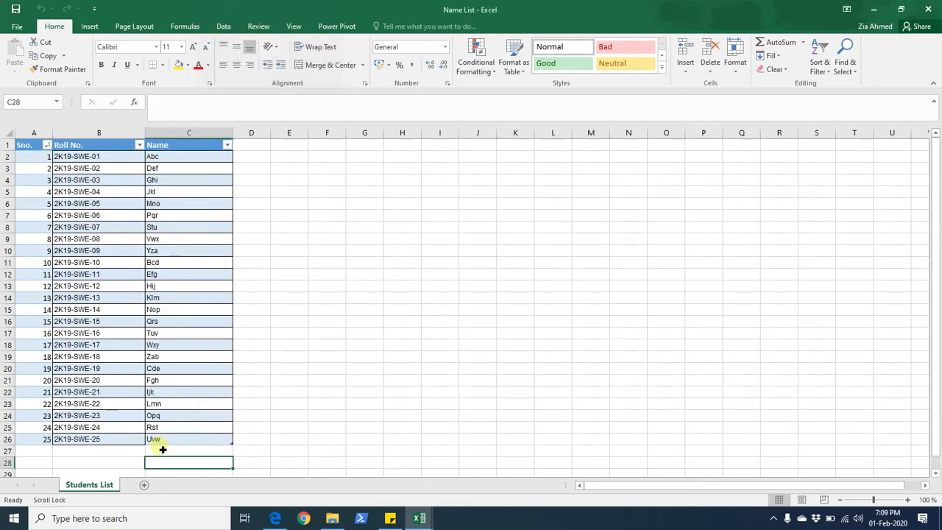
pyautogui.moveTo(156, 442); pyautogui.dragTo(29, 156)
pyautogui.moveTo(418, 518)
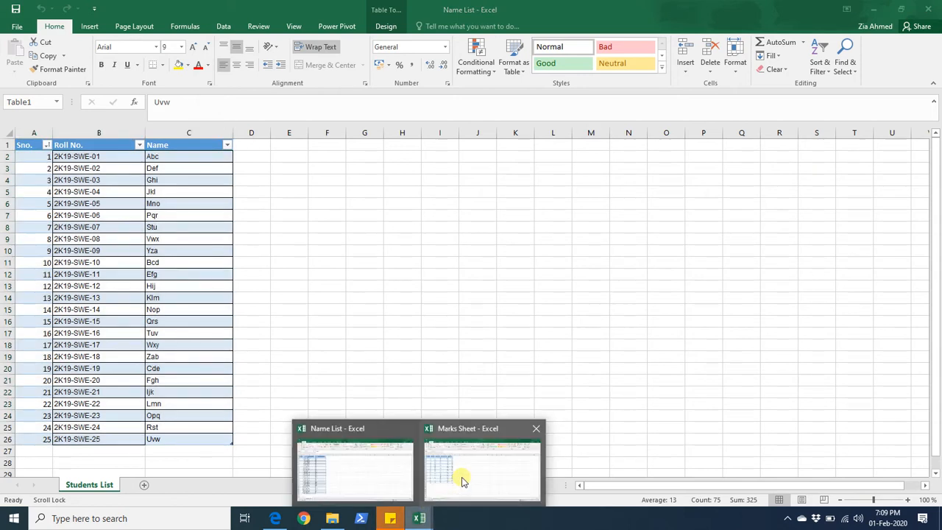
pyautogui.click(461, 479)
pyautogui.moveTo(42, 357); pyautogui.dragTo(30, 158)
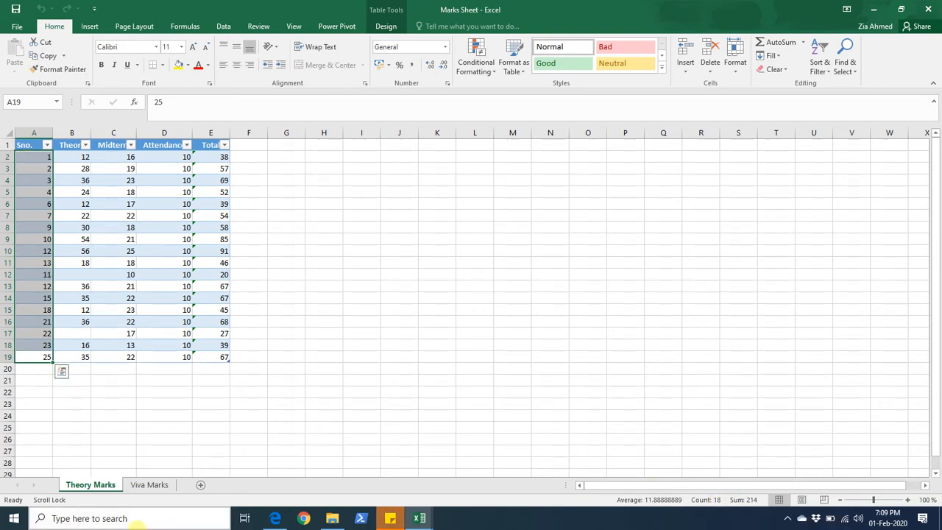
pyautogui.click(150, 485)
pyautogui.moveTo(42, 358); pyautogui.dragTo(40, 159)
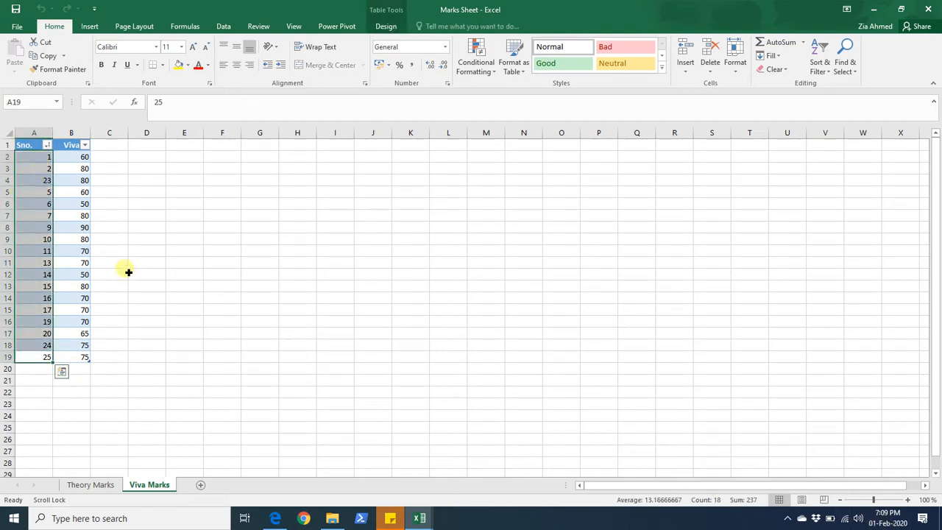
# - Try copying the Viva marks into column E of the Students List, then delete that column again
pyautogui.moveTo(92, 159)
pyautogui.mouseDown()
pyautogui.moveTo(78, 301)
pyautogui.moveTo(90, 366)
pyautogui.moveTo(109, 367)
pyautogui.moveTo(77, 357)
pyautogui.moveTo(84, 157)
pyautogui.mouseUp()
pyautogui.hotkey('ctrl', 'c')
pyautogui.moveTo(420, 518)
pyautogui.click(399, 504)
pyautogui.hotkey('ctrl', 'a')
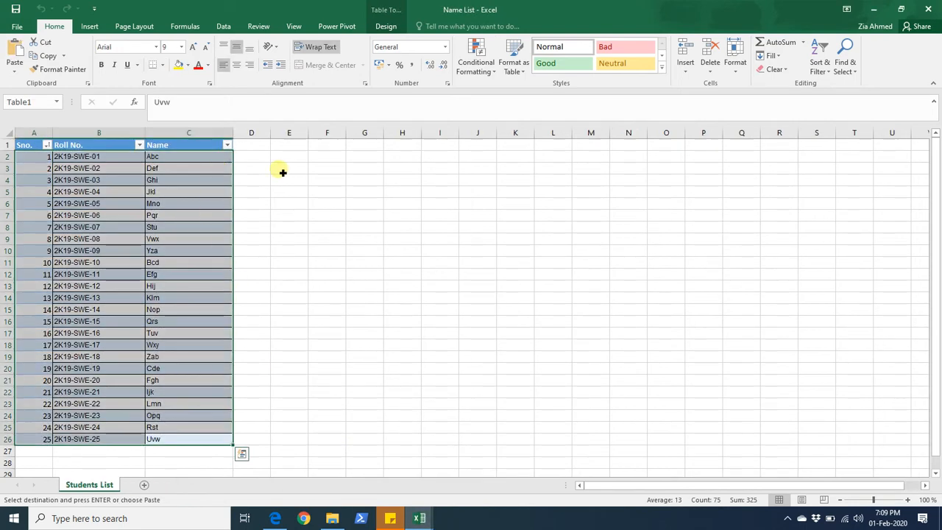
pyautogui.click(286, 157)
pyautogui.hotkey('ctrl', 'v')
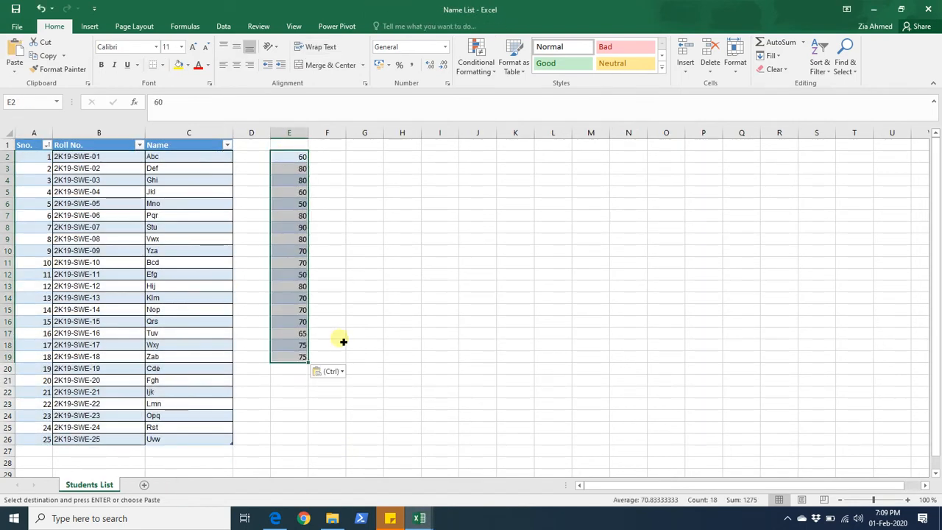
pyautogui.moveTo(295, 381); pyautogui.dragTo(308, 156)
pyautogui.click(299, 134)
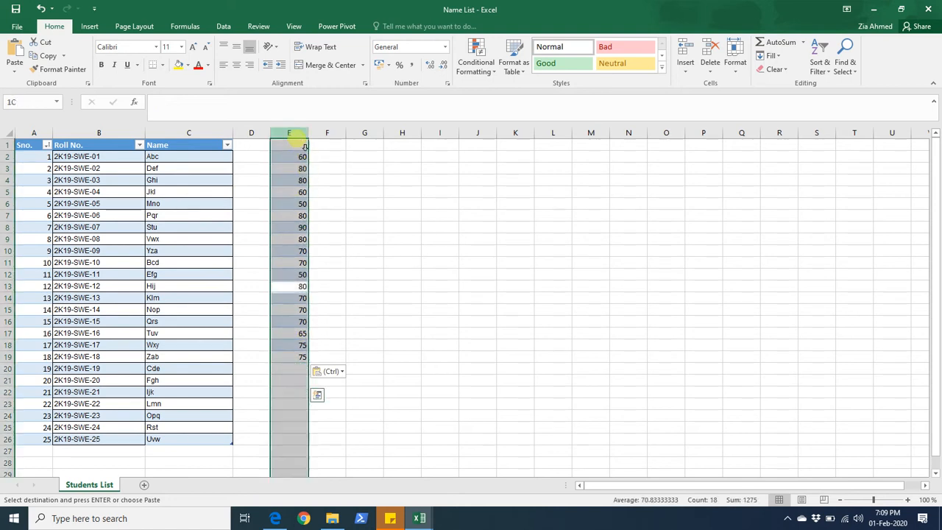
pyautogui.rightClick(299, 134)
pyautogui.click(327, 232)
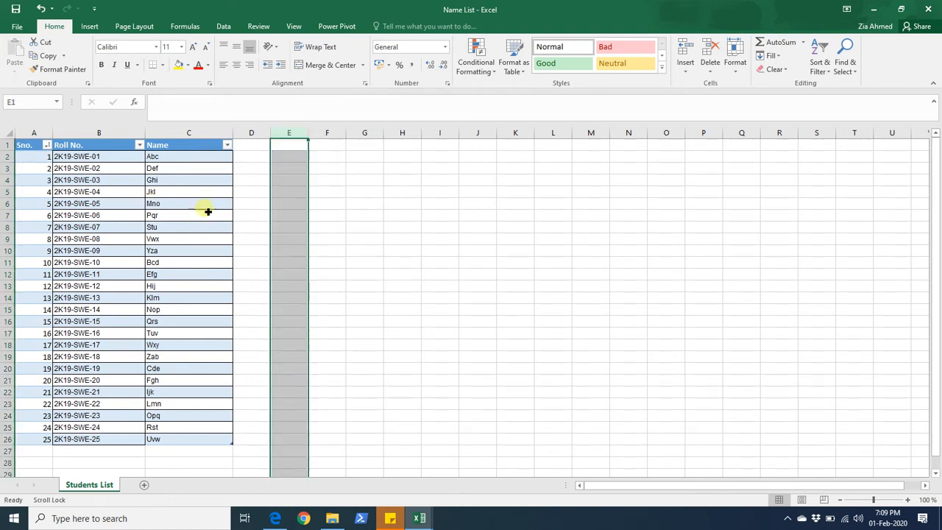
pyautogui.click(337, 216)
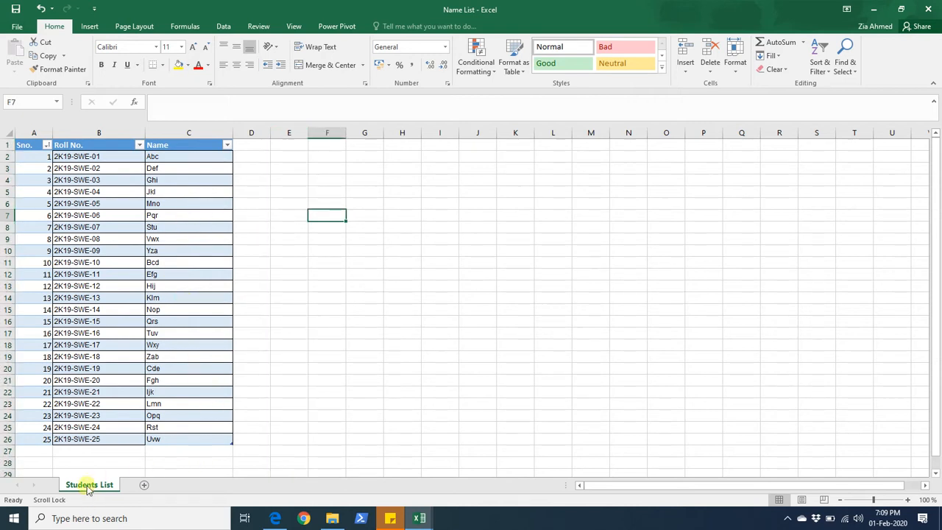
# - Examine the Sno. columns in the Theory Marks, Viva Marks and Students List sheets once more
pyautogui.click(430, 516)
pyautogui.click(478, 478)
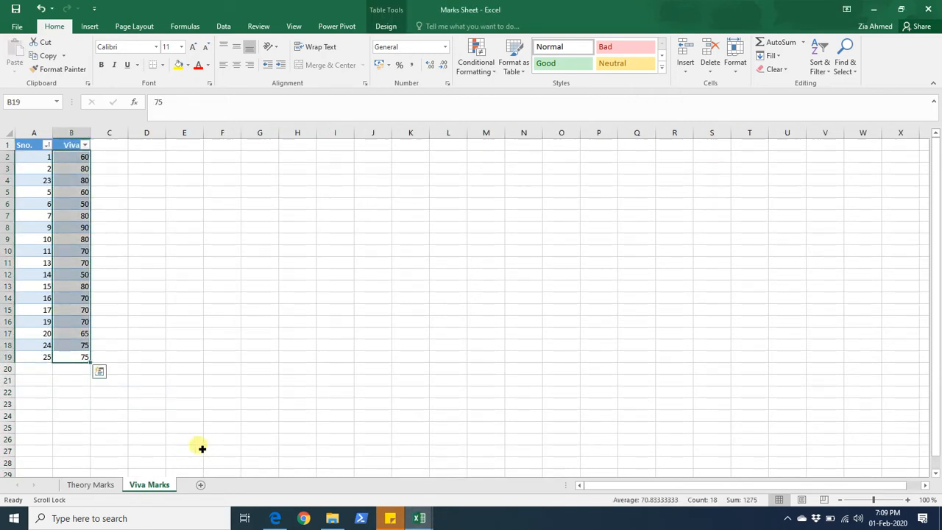
pyautogui.click(100, 489)
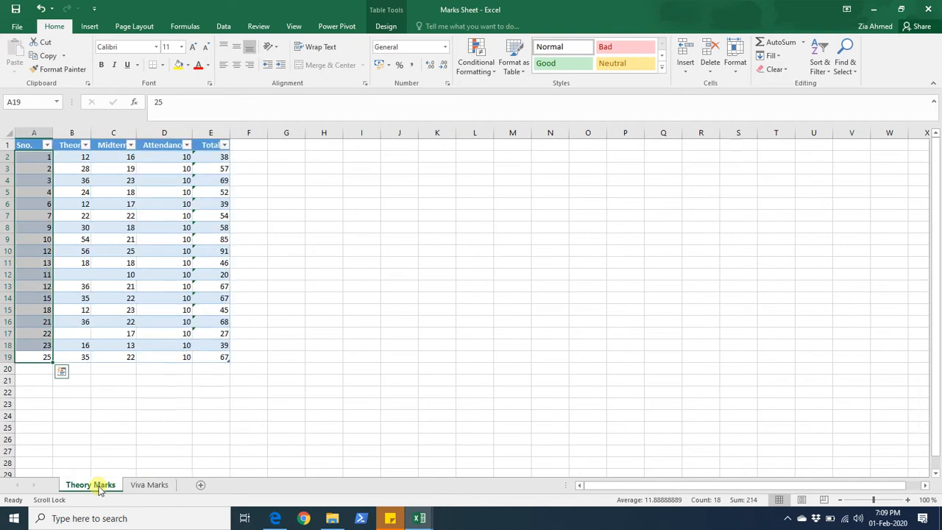
pyautogui.click(34, 133)
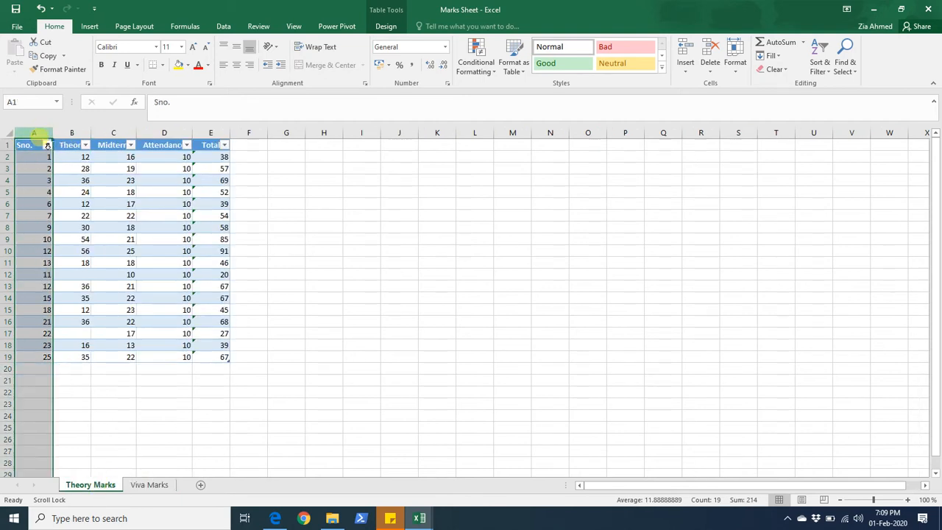
pyautogui.click(151, 485)
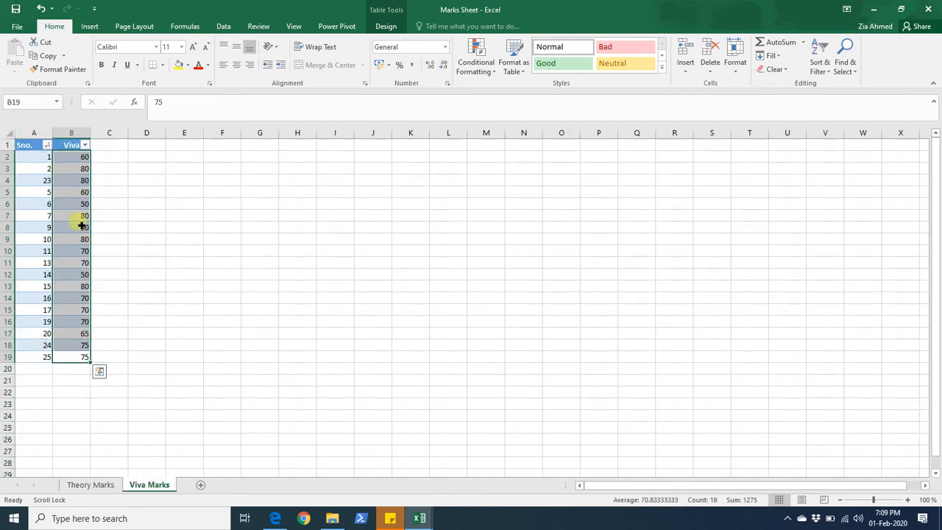
pyautogui.click(31, 132)
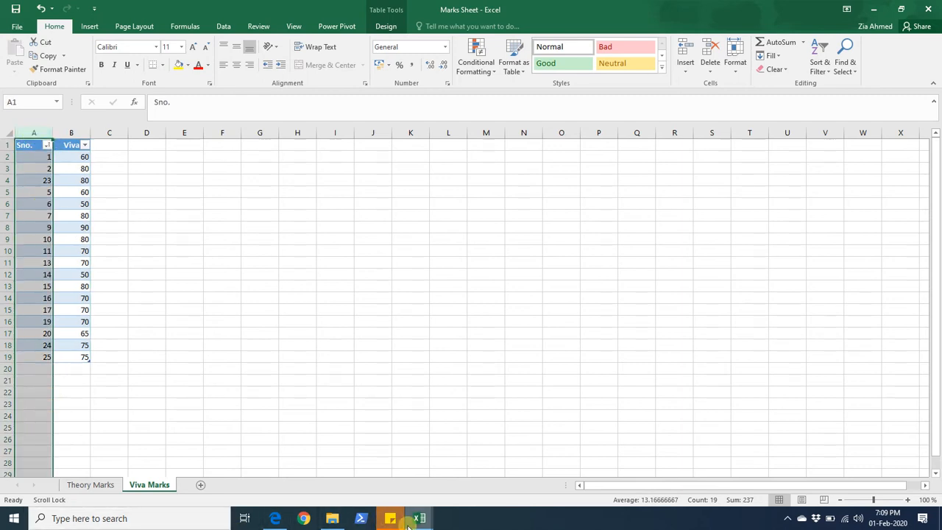
pyautogui.click(384, 519)
pyautogui.click(339, 470)
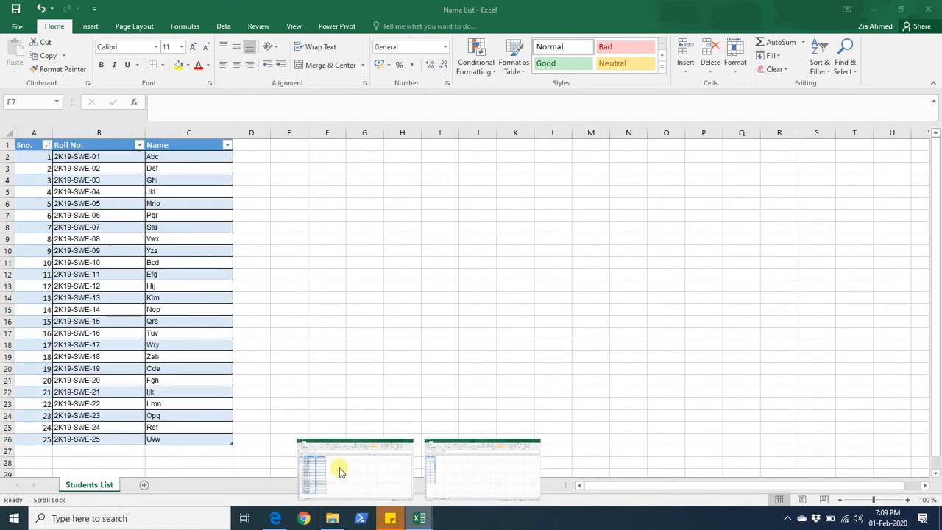
pyautogui.click(34, 134)
pyautogui.click(390, 252)
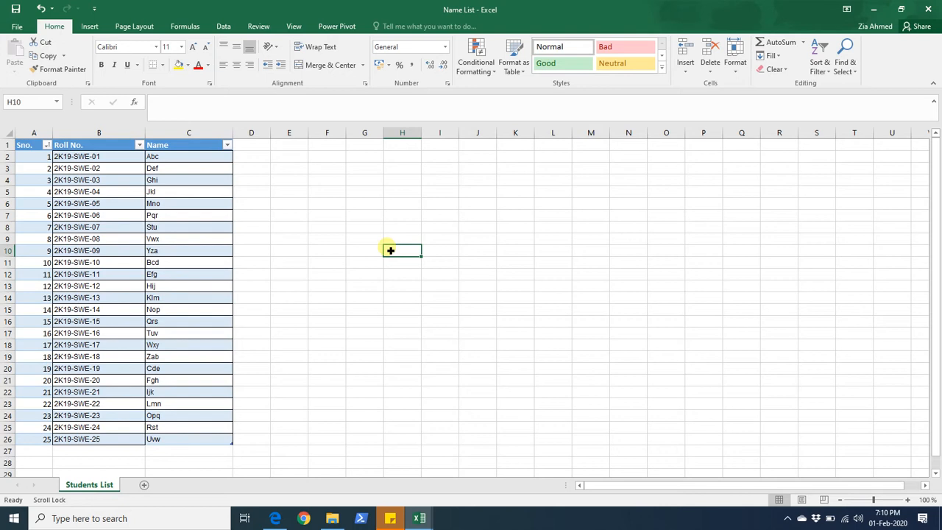
pyautogui.click(446, 369)
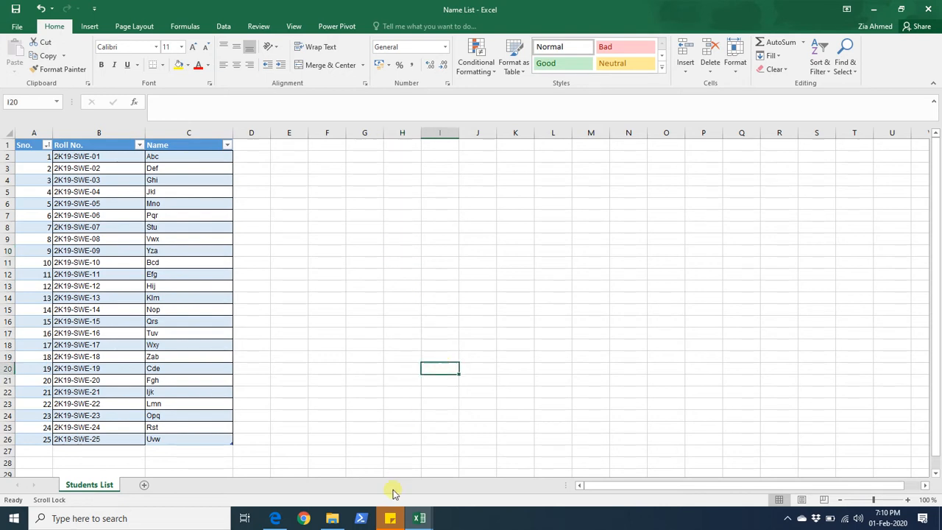
# - Start Excel 2016 and create a new blank workbook
pyautogui.click(14, 518)
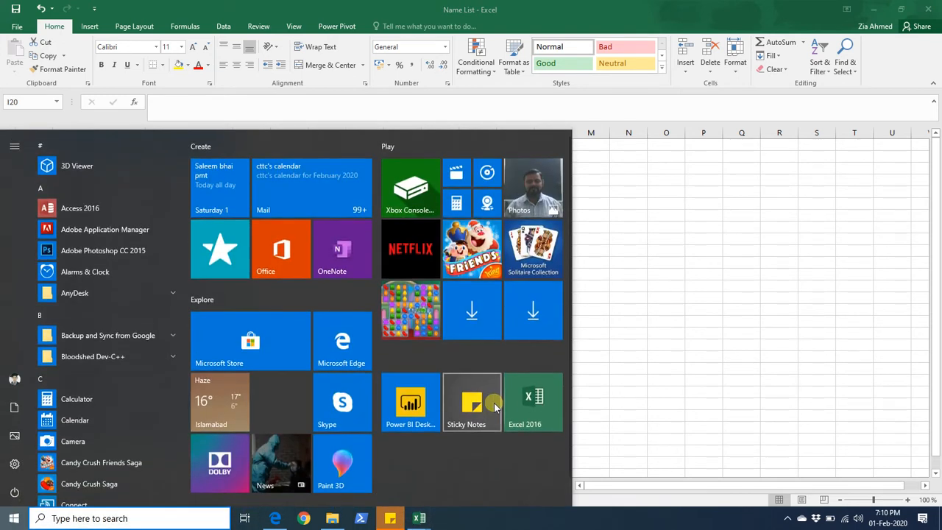
pyautogui.click(523, 404)
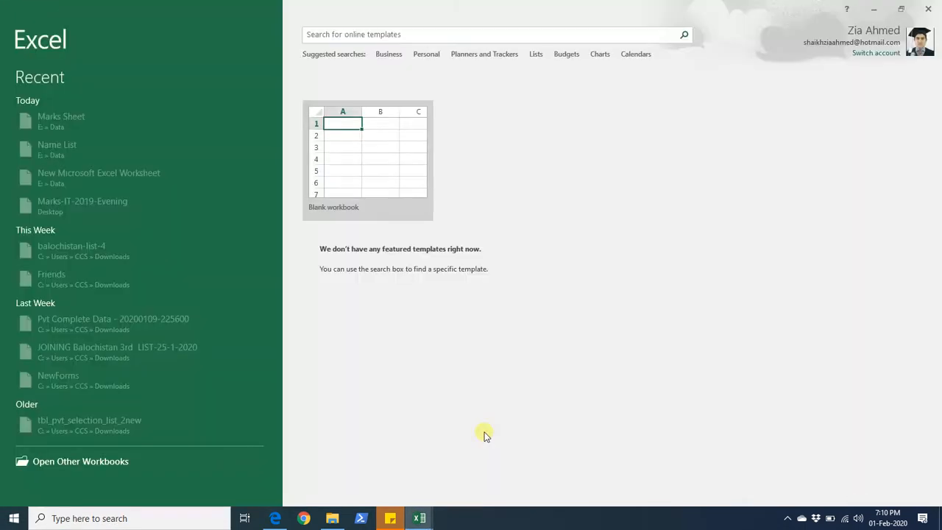
pyautogui.moveTo(408, 523)
pyautogui.moveTo(442, 489)
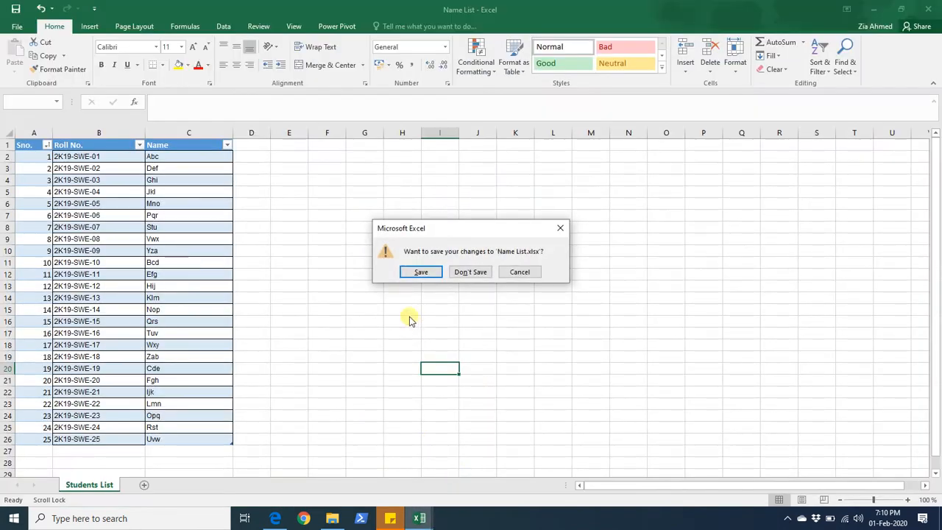
pyautogui.click(465, 273)
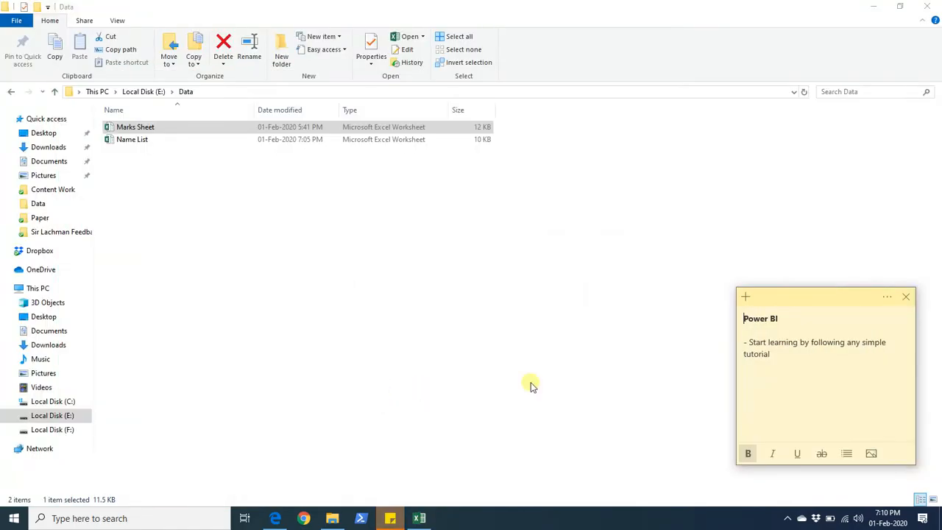
pyautogui.click(679, 320)
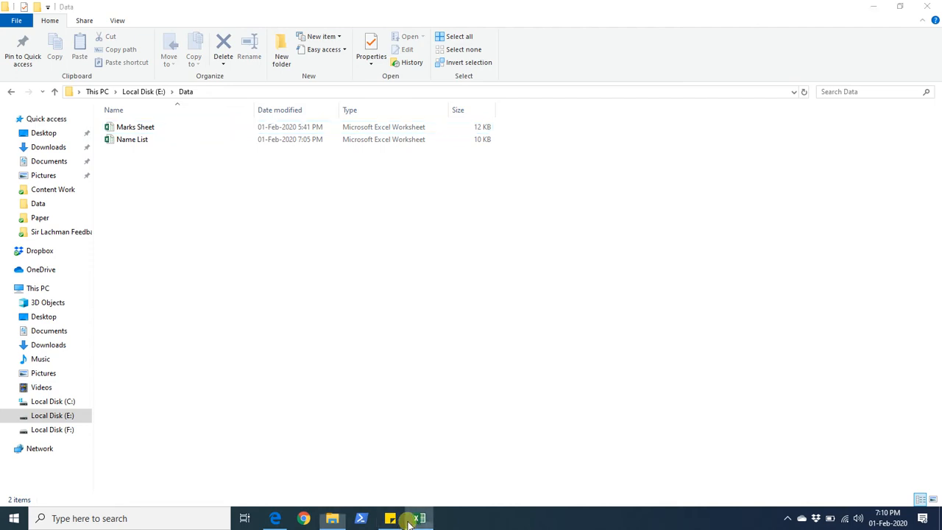
pyautogui.click(417, 519)
pyautogui.click(371, 150)
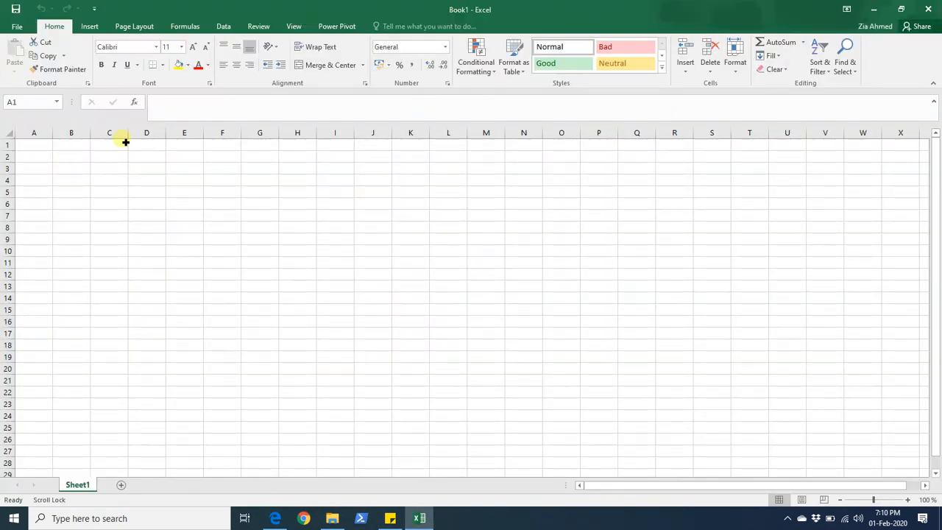
pyautogui.click(225, 27)
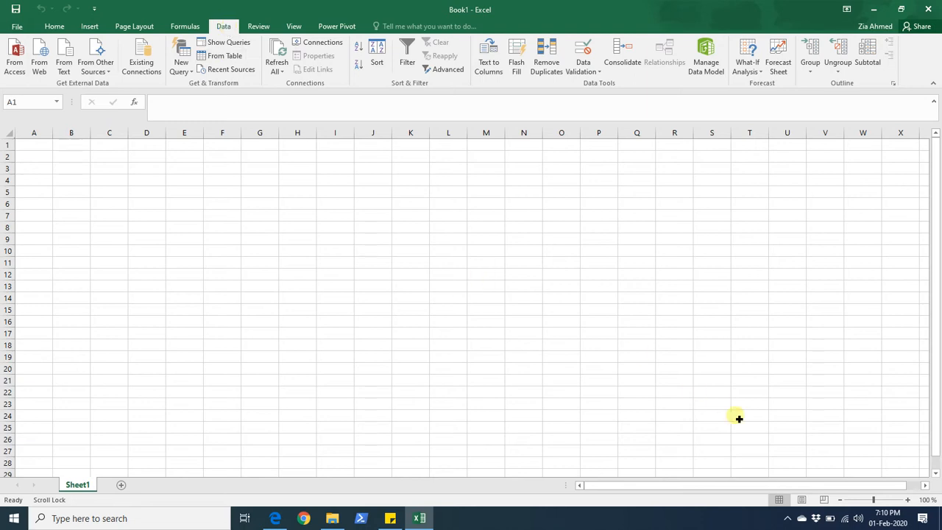
pyautogui.click(789, 521)
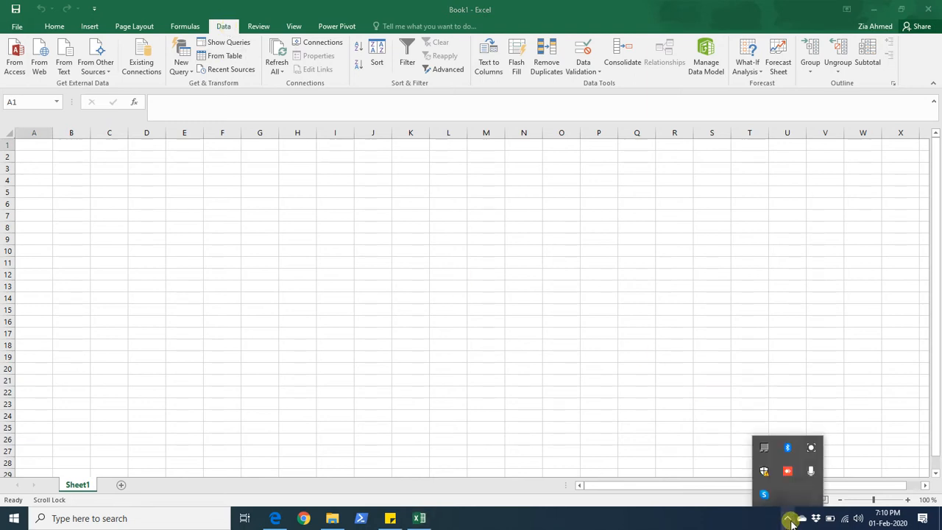
# - Create a new query from the Name List workbook in E:\Data and load its Table1 to a new sheet
pyautogui.click(612, 406)
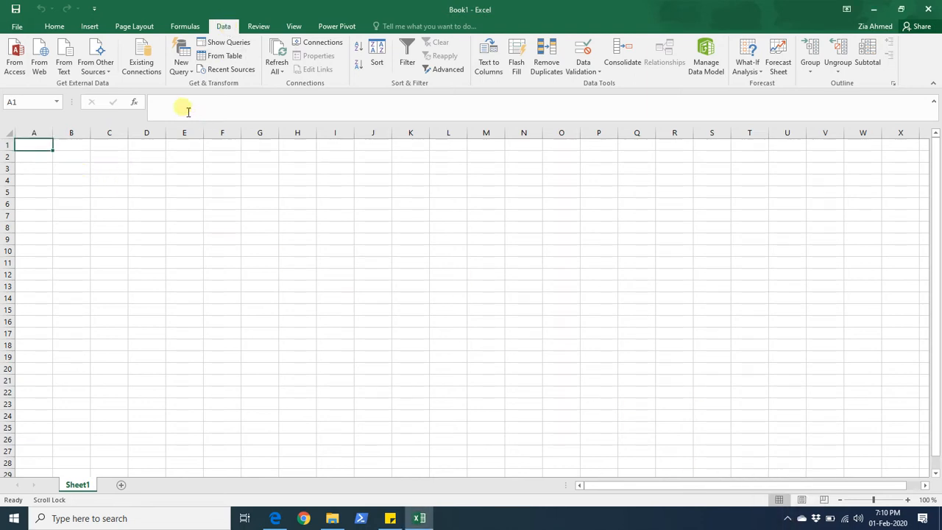
pyautogui.click(181, 65)
pyautogui.moveTo(196, 89)
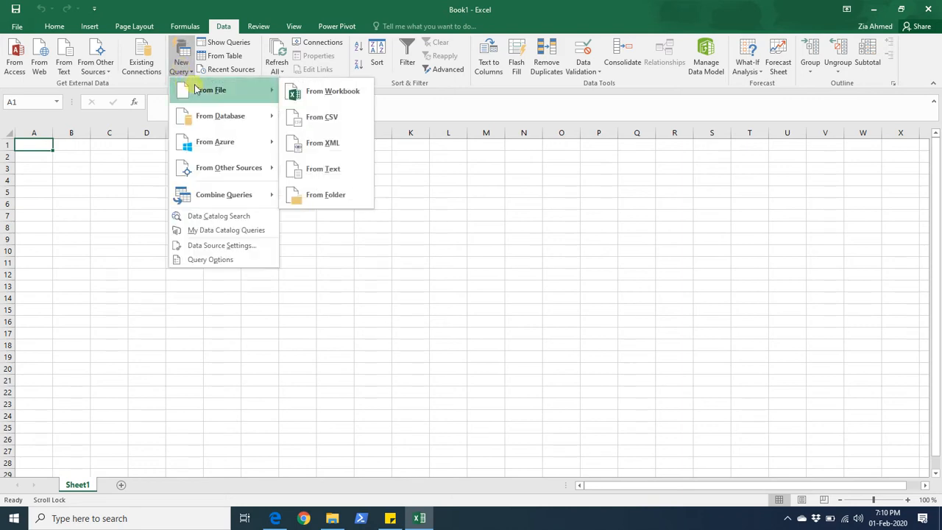
pyautogui.click(330, 91)
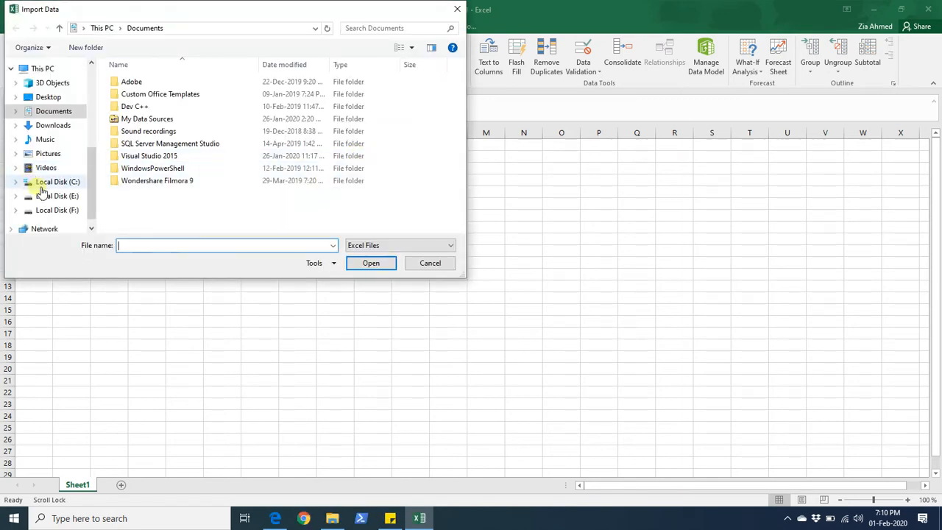
pyautogui.click(55, 195)
pyautogui.click(128, 82)
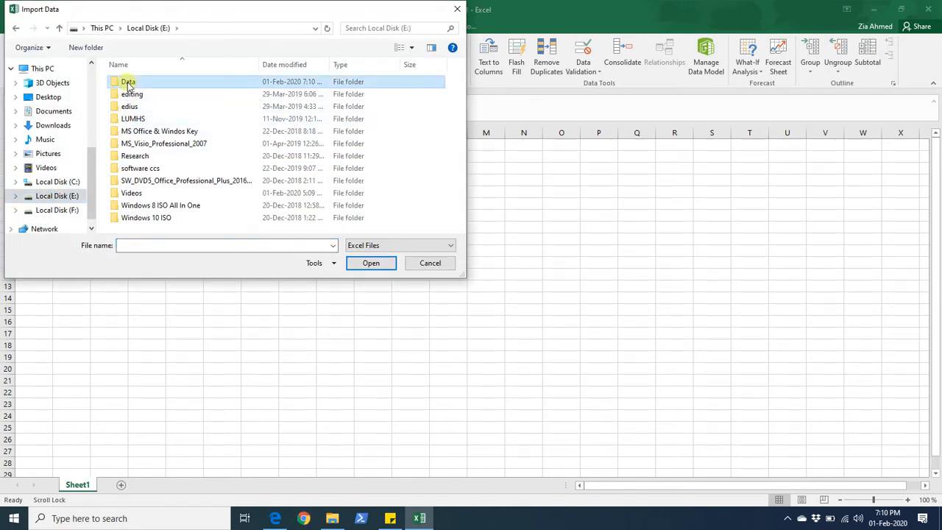
pyautogui.doubleClick(128, 82)
pyautogui.click(137, 94)
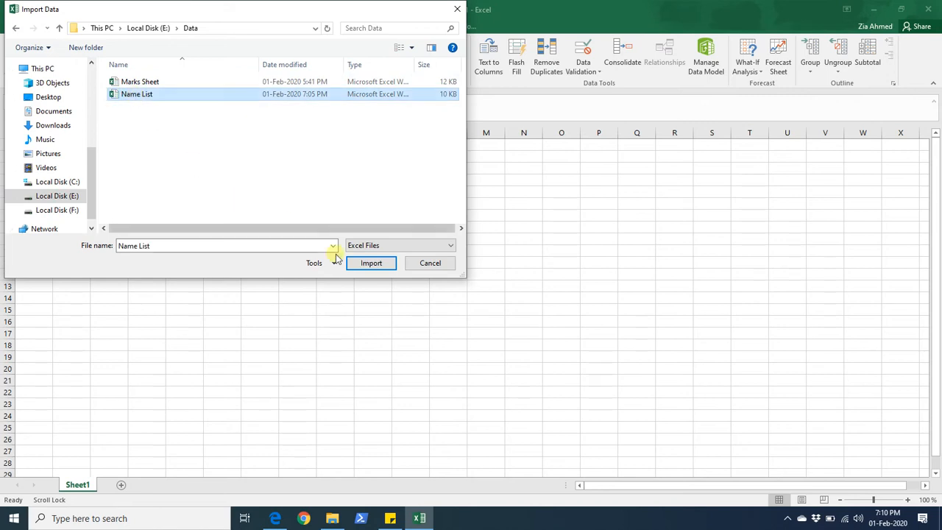
pyautogui.click(370, 267)
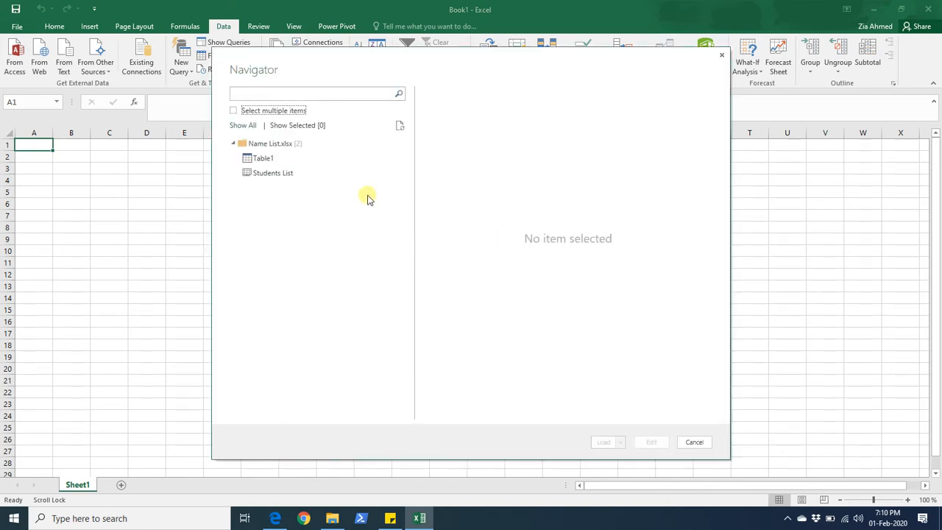
pyautogui.click(266, 160)
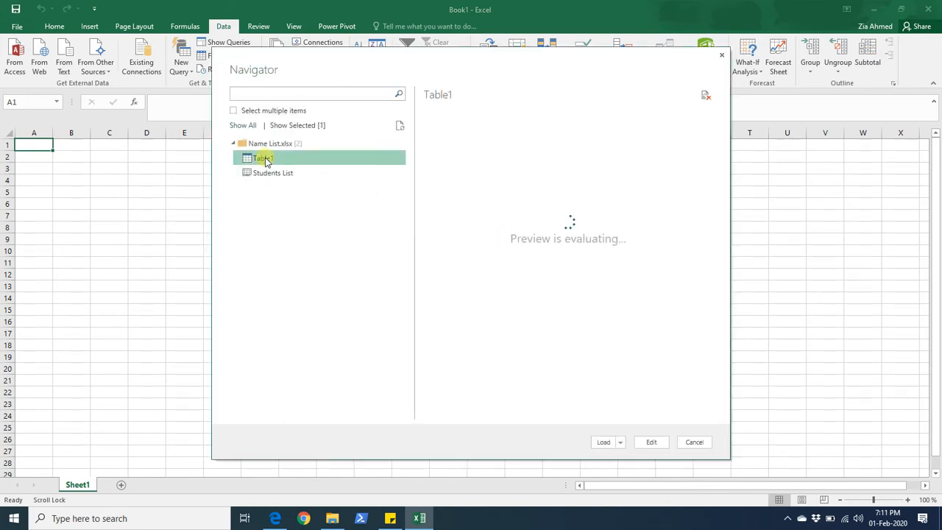
pyautogui.click(601, 442)
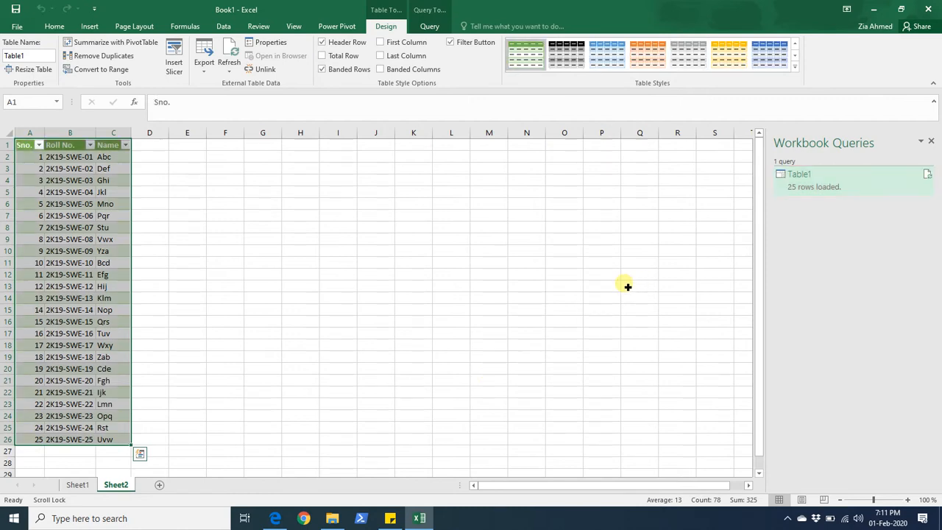
# - Open the Table1 query in the Query Editor and rename it Students List
pyautogui.rightClick(795, 188)
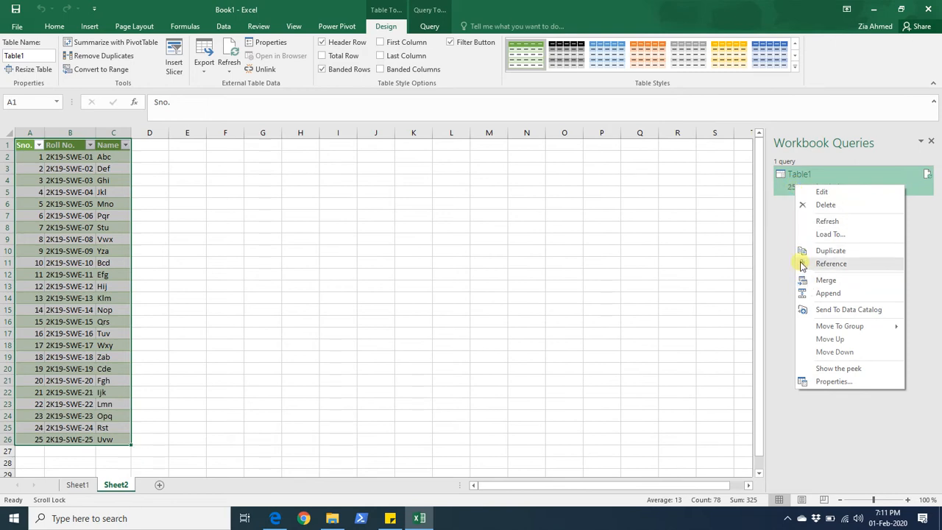
pyautogui.click(821, 191)
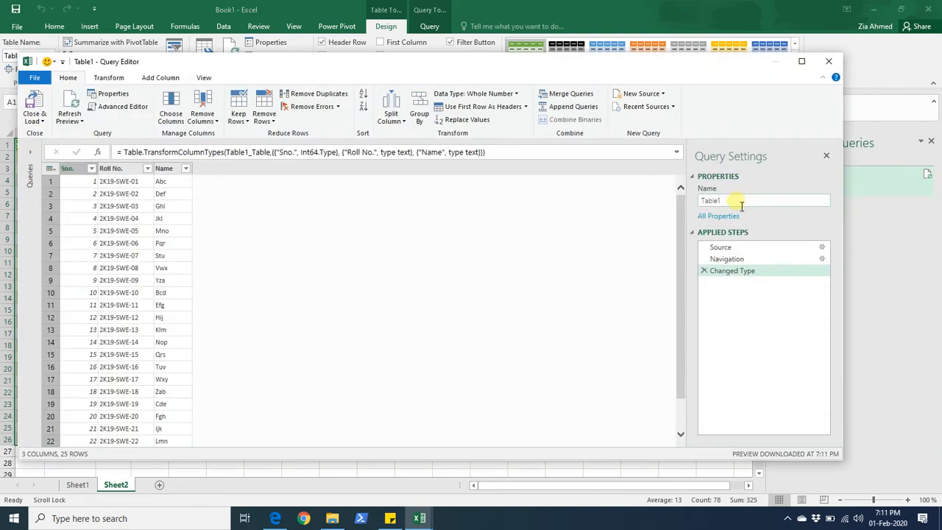
pyautogui.doubleClick(744, 200)
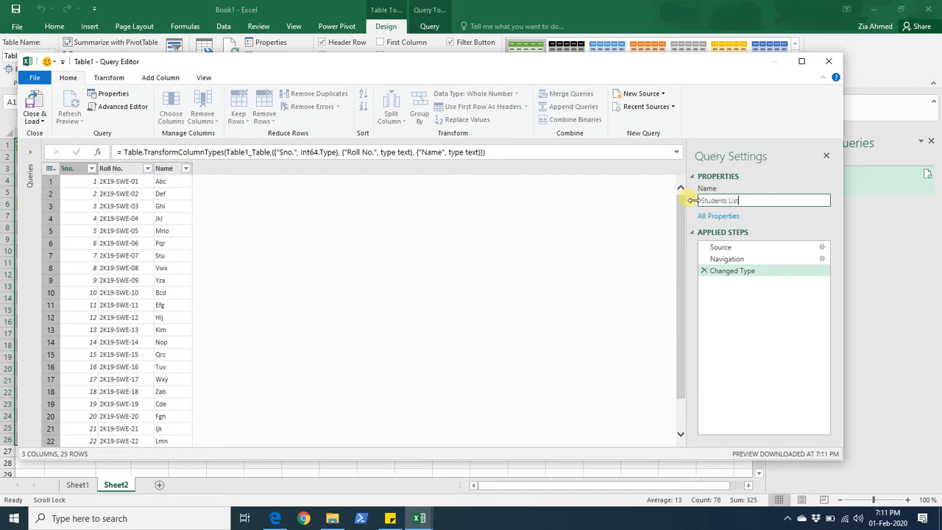
pyautogui.press('Return')
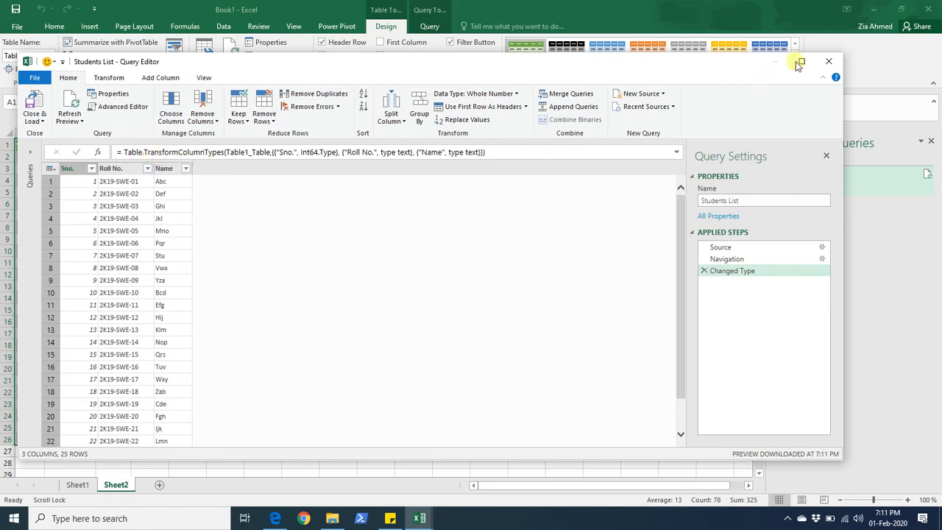
pyautogui.click(661, 95)
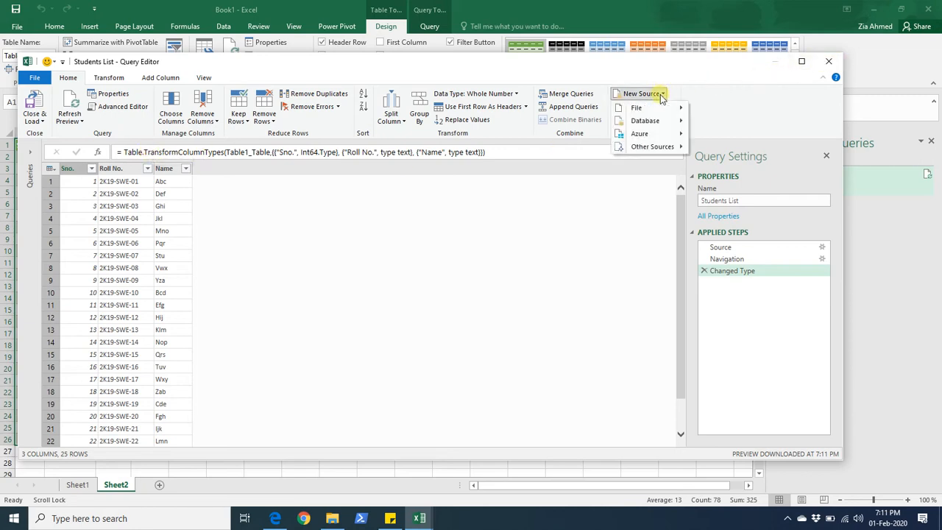
pyautogui.moveTo(670, 109)
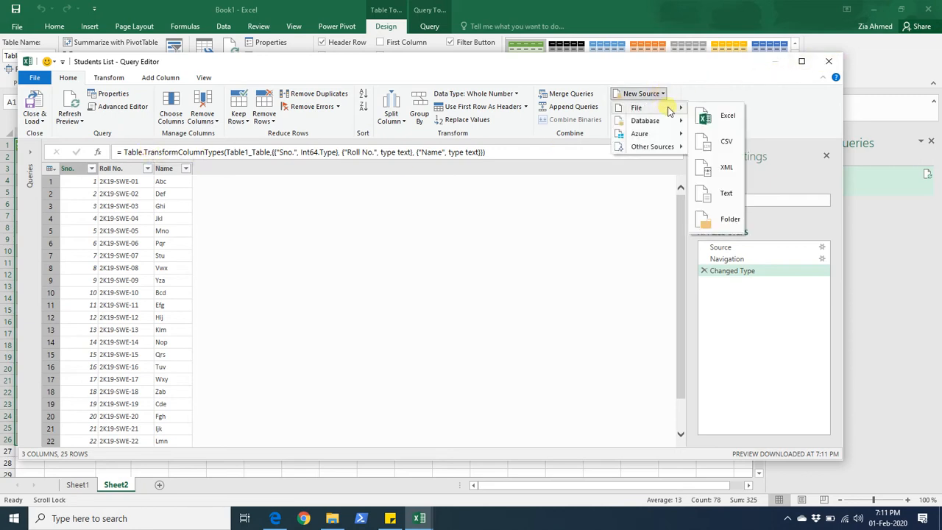
pyautogui.click(710, 117)
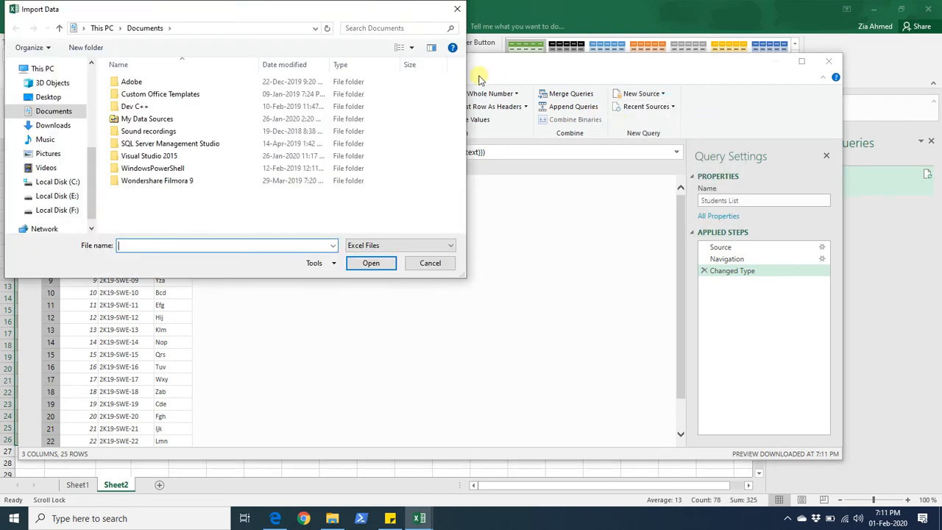
pyautogui.click(431, 263)
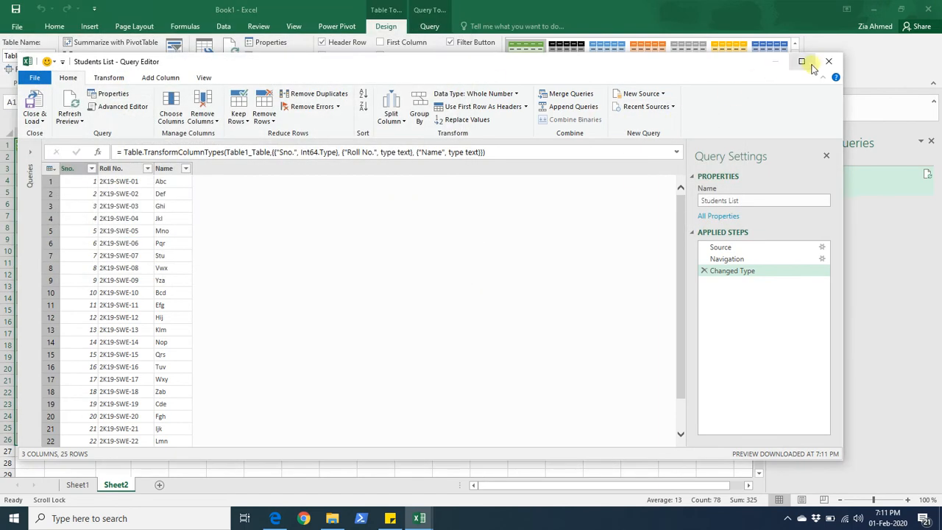
# - Close the Query Editor and load the Students List query
pyautogui.click(34, 103)
pyautogui.click(223, 25)
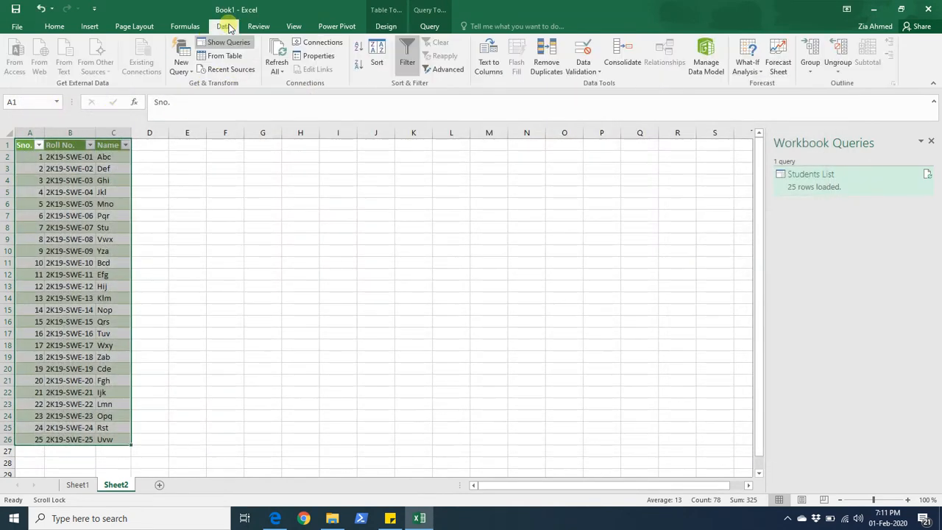
pyautogui.click(184, 76)
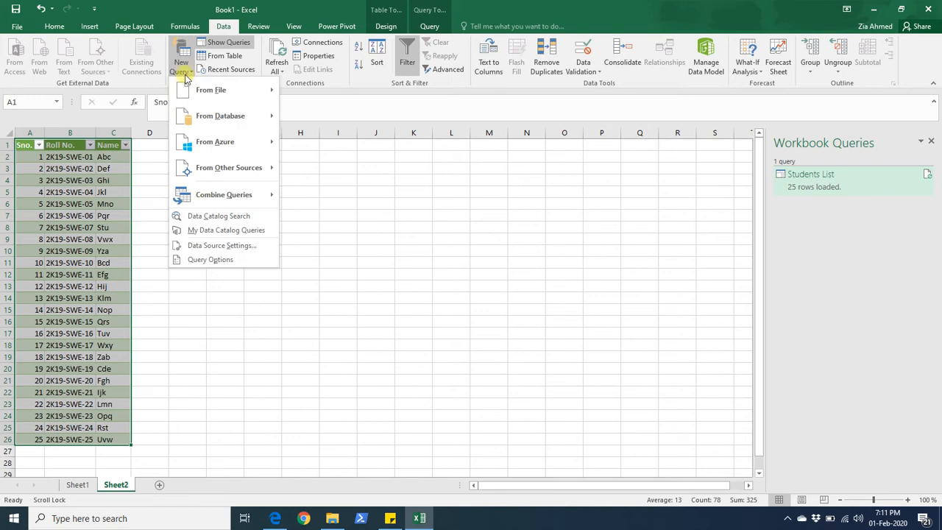
pyautogui.moveTo(204, 90)
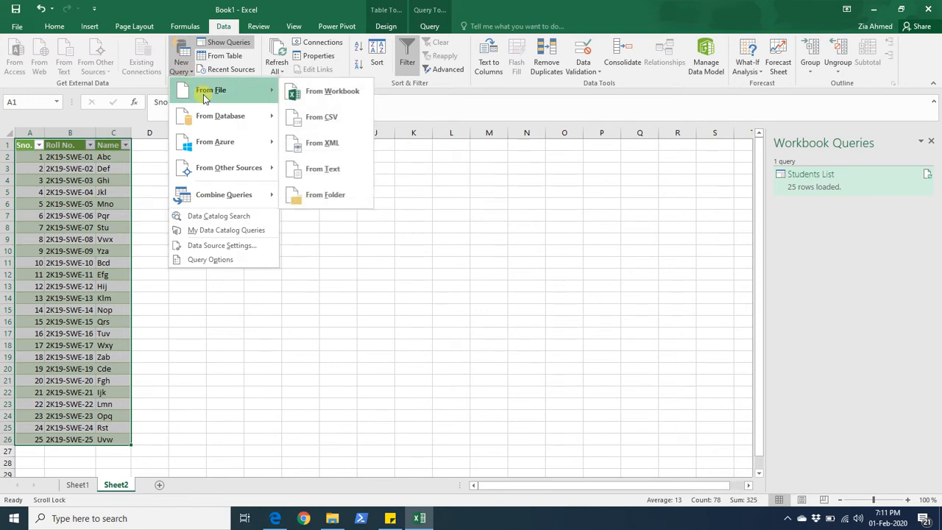
pyautogui.click(299, 91)
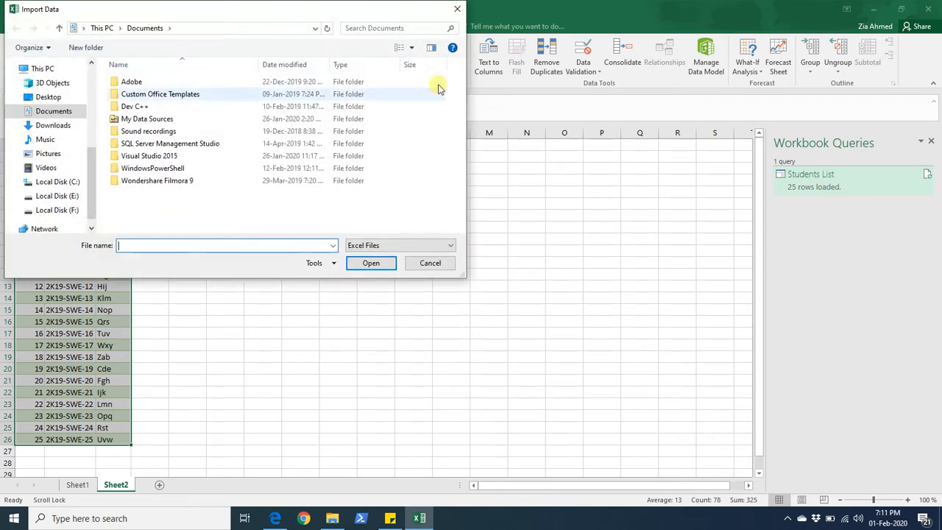
pyautogui.click(457, 8)
# - Reopen the Students List query and add the Marks Sheet workbook from E:\Data as a new Excel source
pyautogui.click(801, 185)
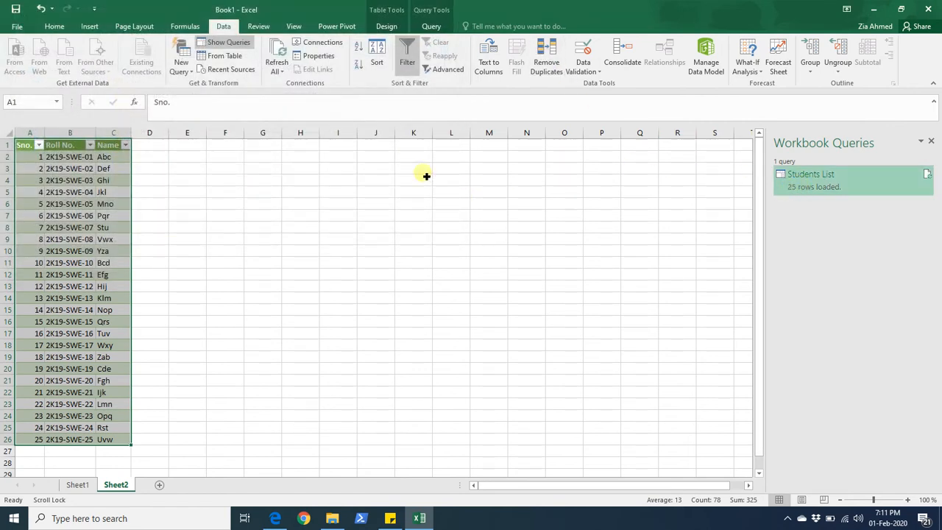
pyautogui.doubleClick(795, 184)
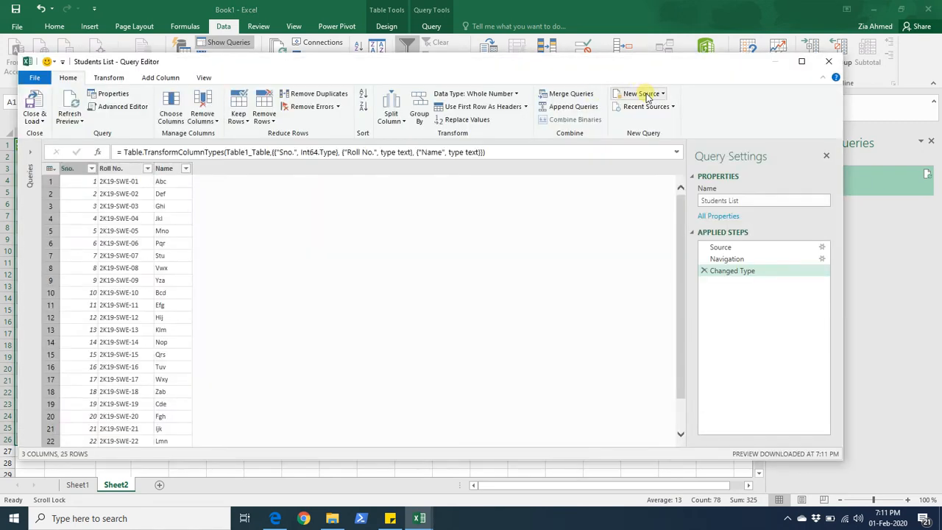
pyautogui.click(651, 94)
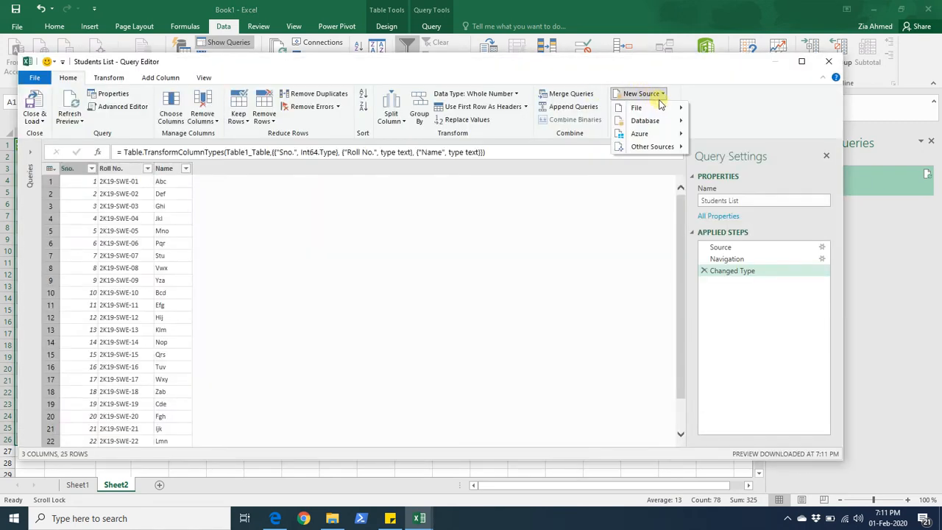
pyautogui.moveTo(664, 107)
pyautogui.click(709, 118)
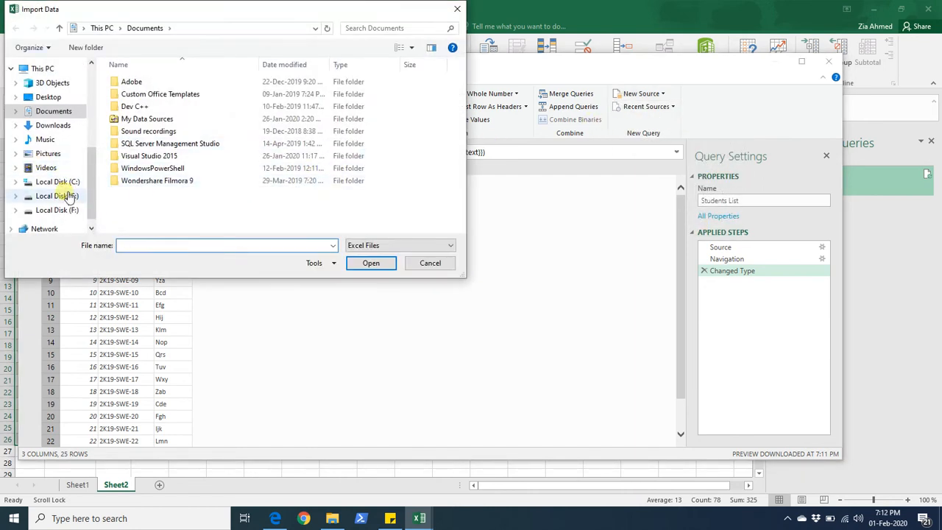
pyautogui.click(68, 195)
pyautogui.doubleClick(127, 83)
pyautogui.click(140, 82)
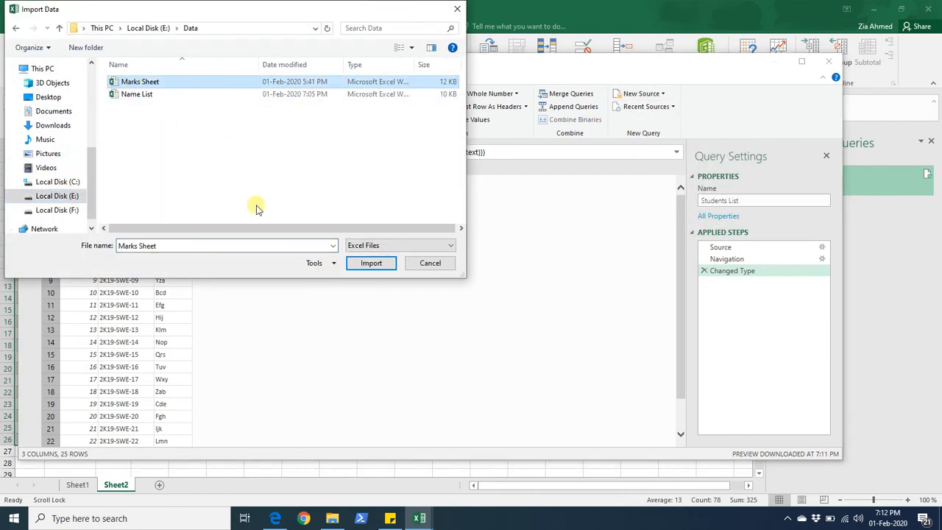
pyautogui.click(356, 263)
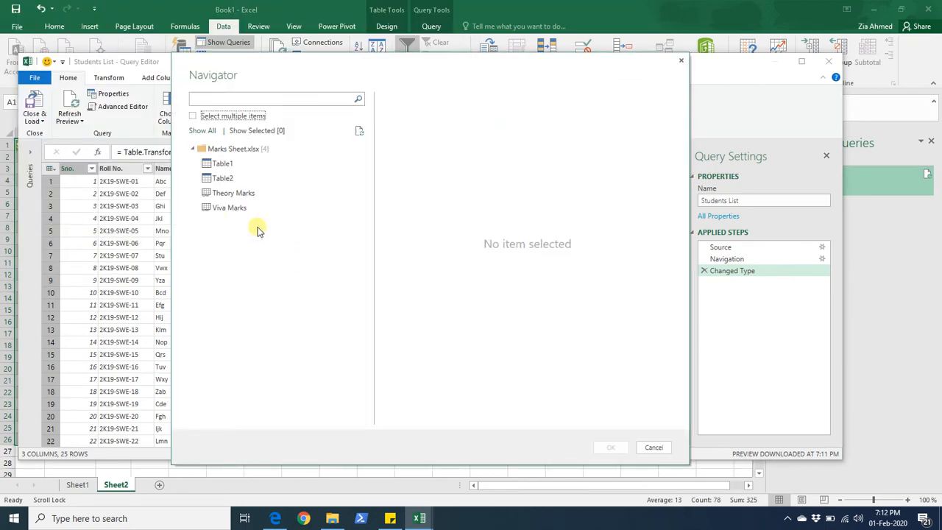
# - Preview Table1 and Table2, then select both tables from Marks Sheet and add them as queries
pyautogui.click(206, 164)
pyautogui.click(212, 180)
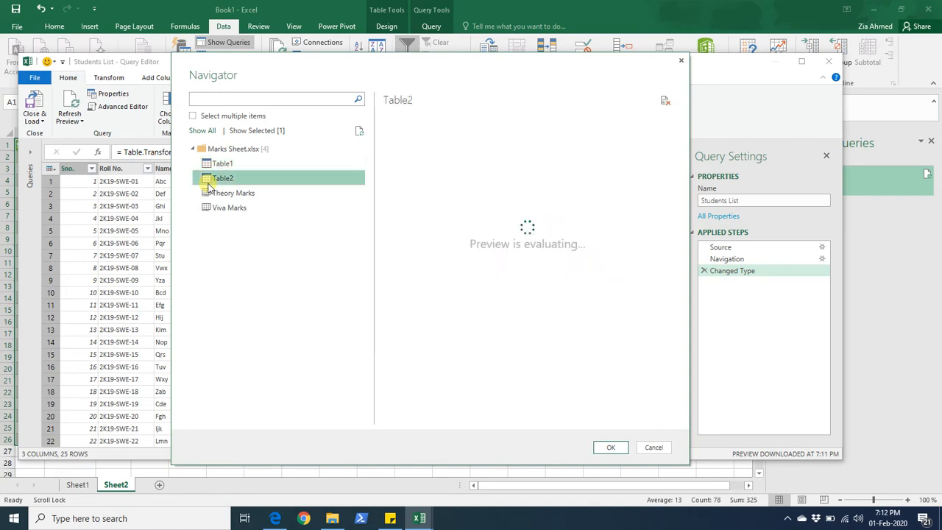
pyautogui.click(217, 170)
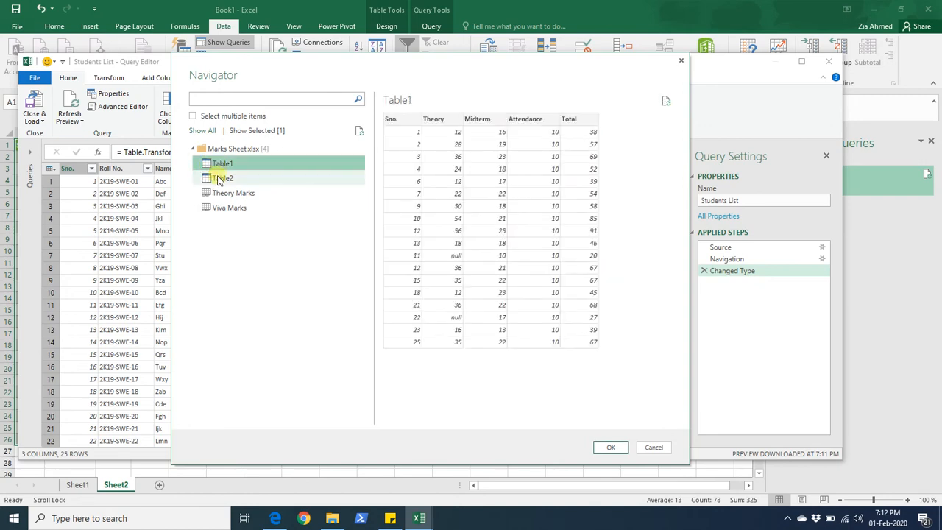
pyautogui.click(219, 179)
pyautogui.click(194, 117)
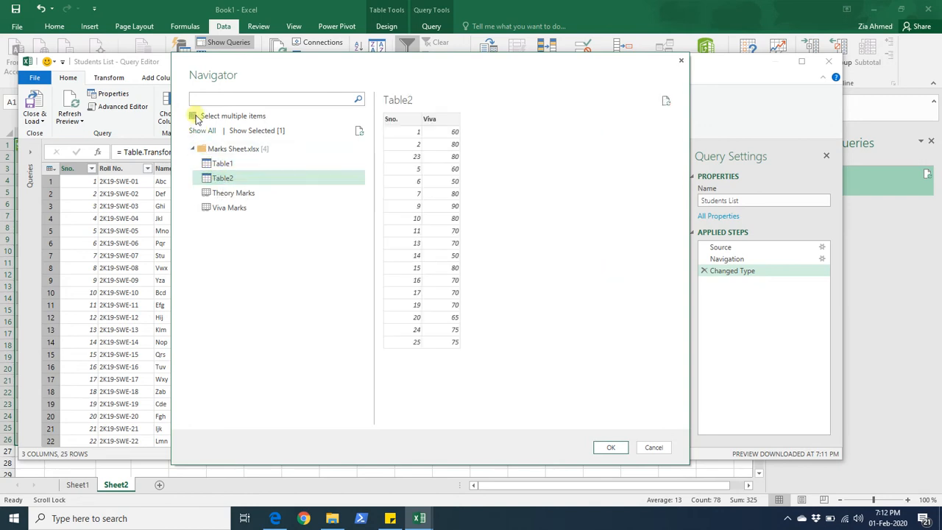
pyautogui.click(206, 164)
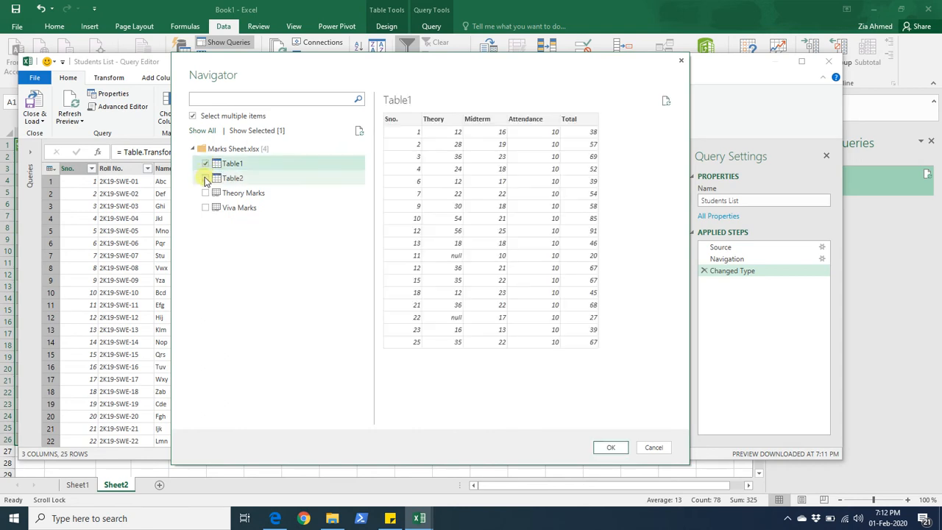
pyautogui.click(206, 179)
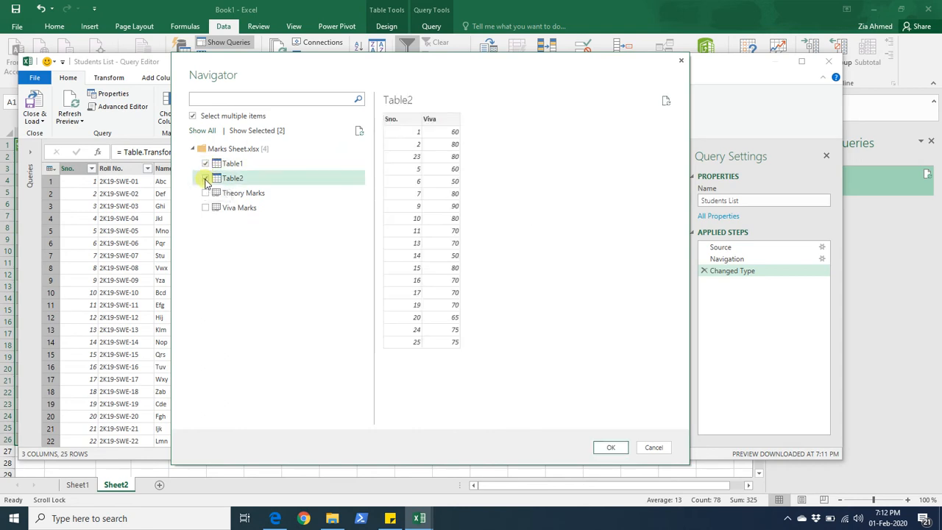
pyautogui.click(609, 448)
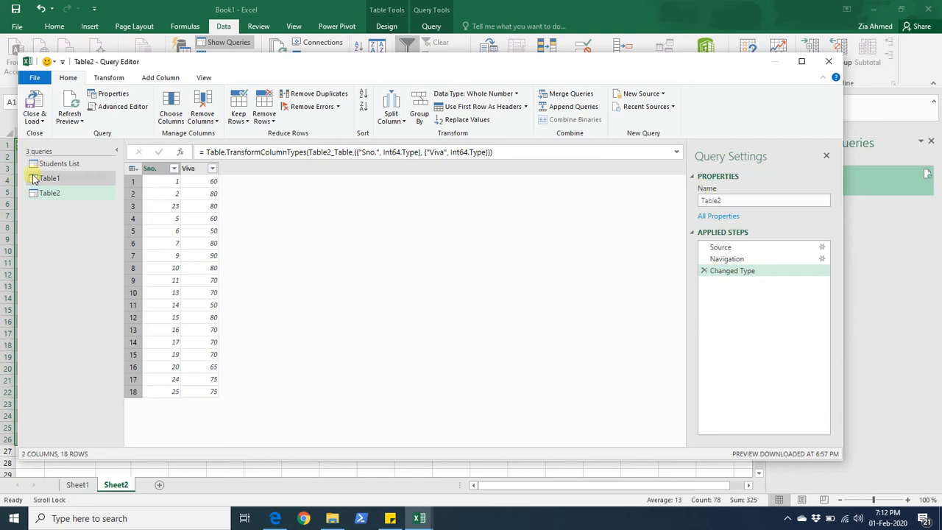
# - Rename the Table1 query to Theory Marks
pyautogui.click(54, 184)
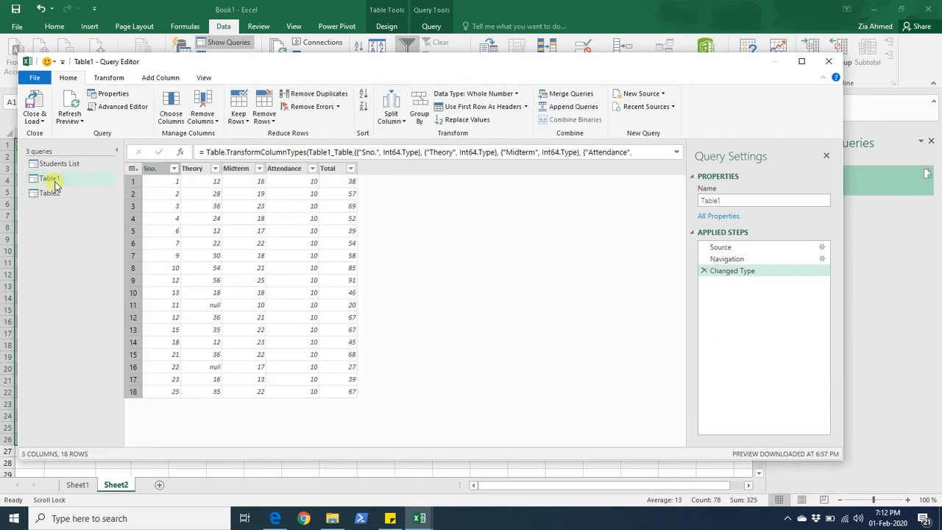
pyautogui.doubleClick(709, 201)
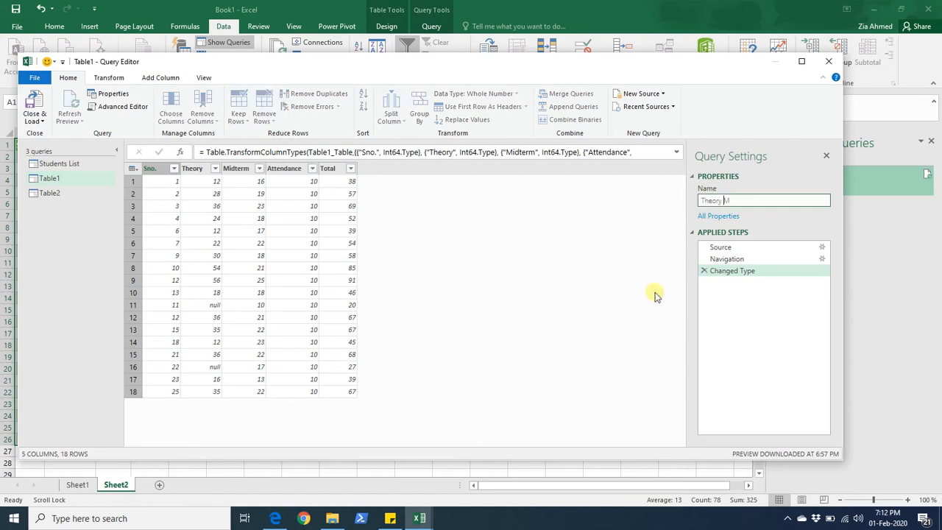
pyautogui.press('Return')
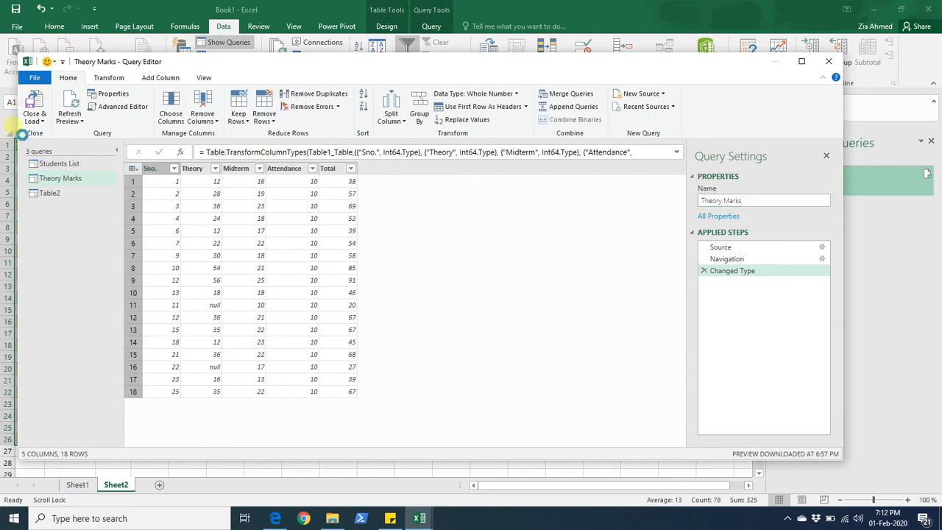
# - Rename the Table2 query to Viva Marks
pyautogui.click(51, 194)
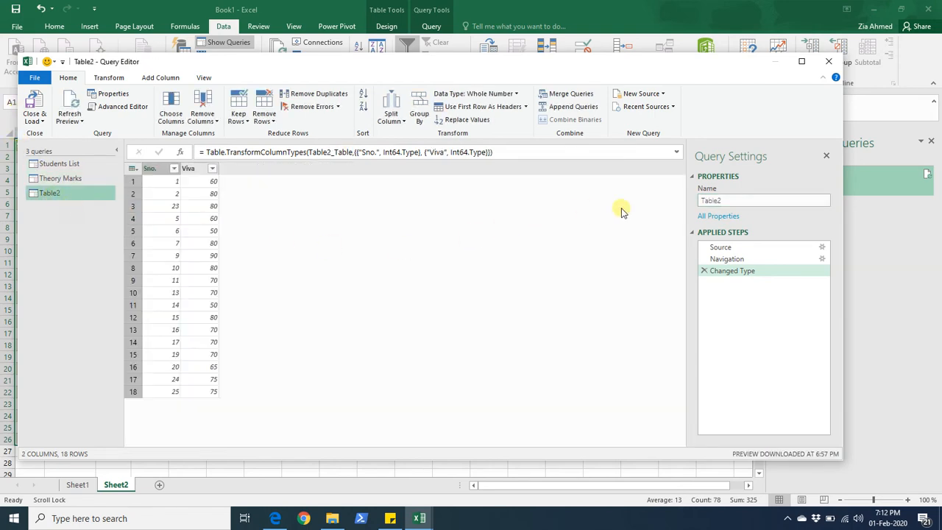
pyautogui.moveTo(728, 200); pyautogui.dragTo(692, 204)
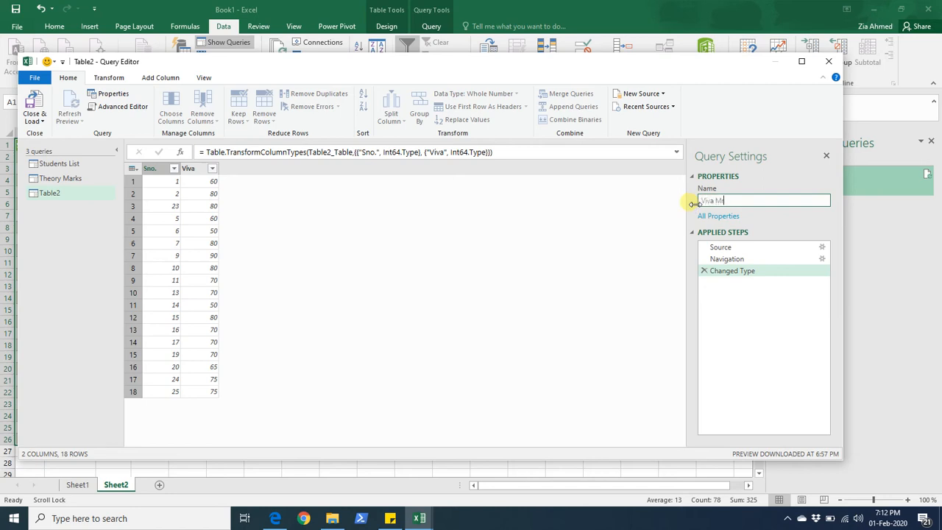
pyautogui.write('Viva Marks')
pyautogui.press('Return')
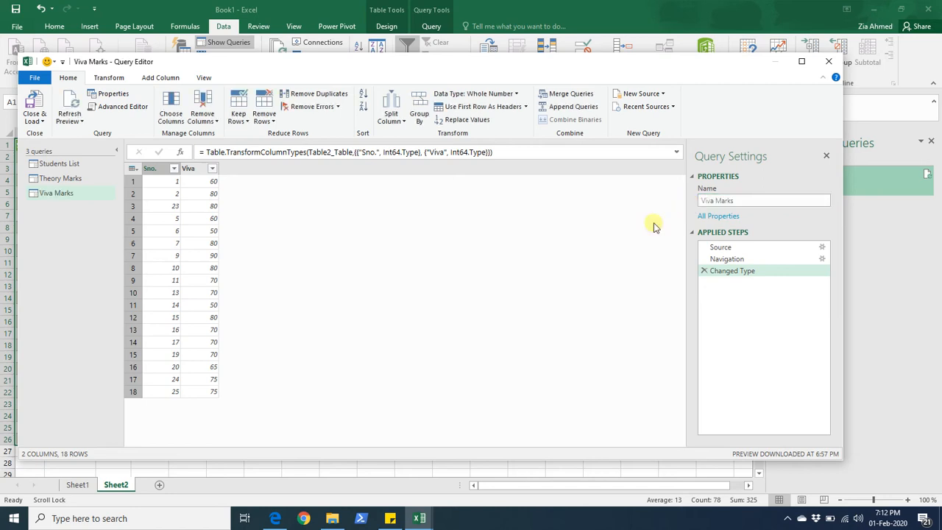
# - Merge the Students List query with Theory Marks, matching the Sno. column in both tables
pyautogui.click(53, 166)
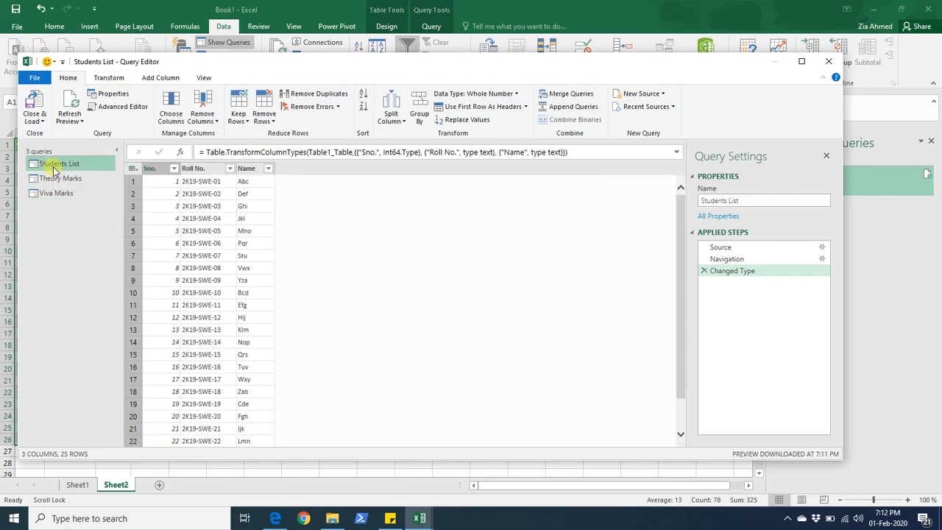
pyautogui.click(155, 169)
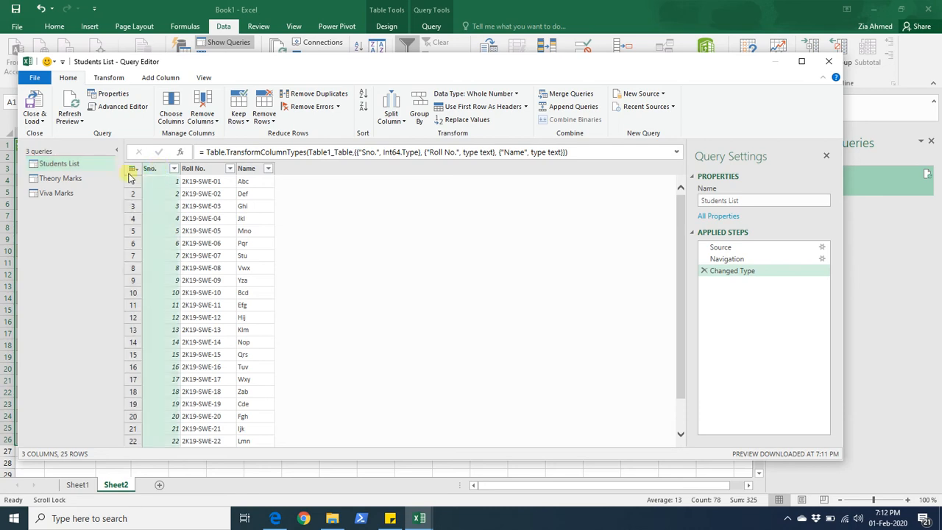
pyautogui.click(74, 179)
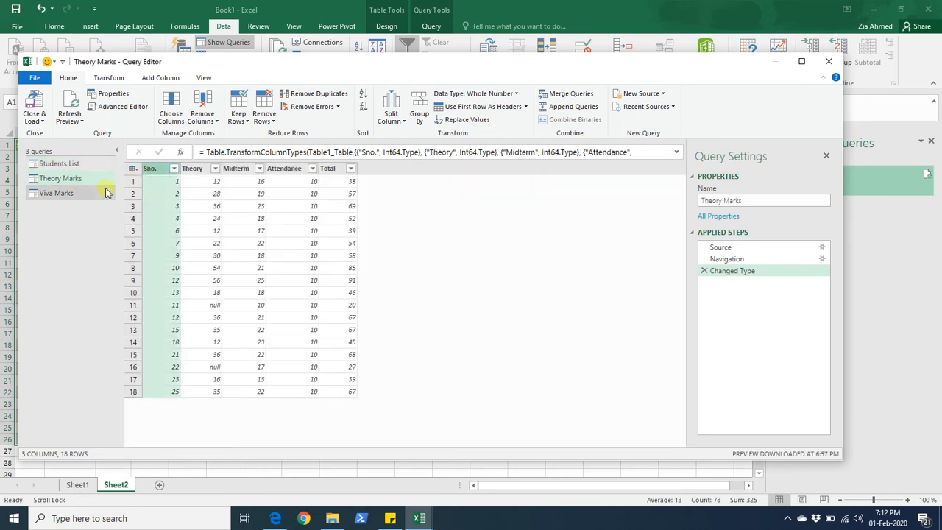
pyautogui.click(110, 193)
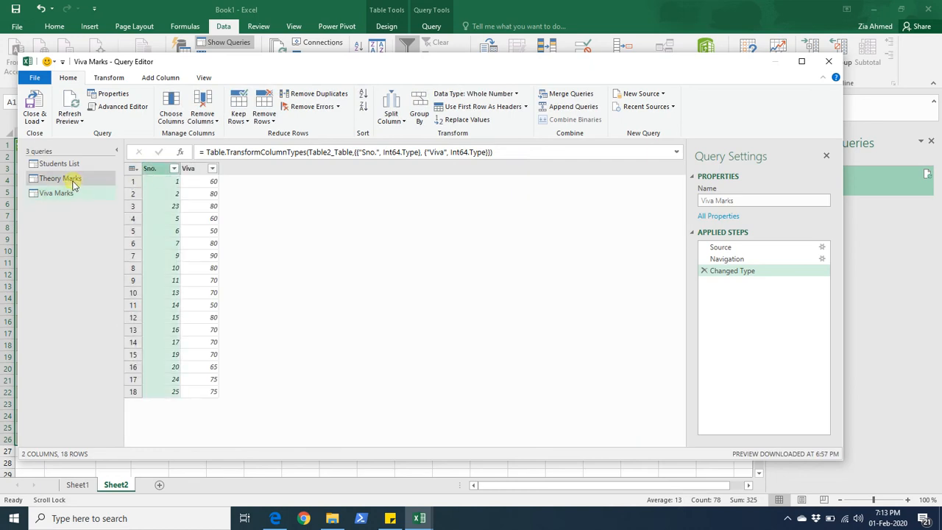
pyautogui.click(73, 164)
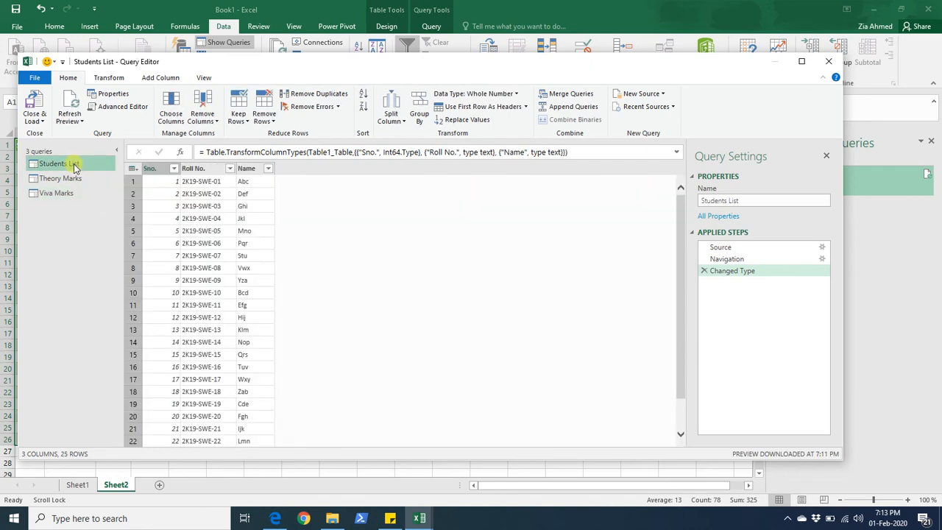
pyautogui.click(566, 93)
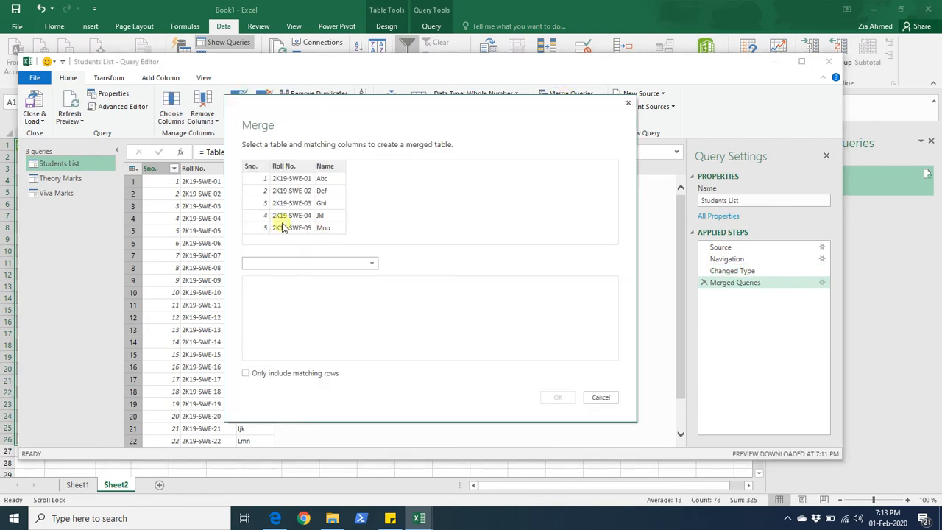
pyautogui.click(253, 166)
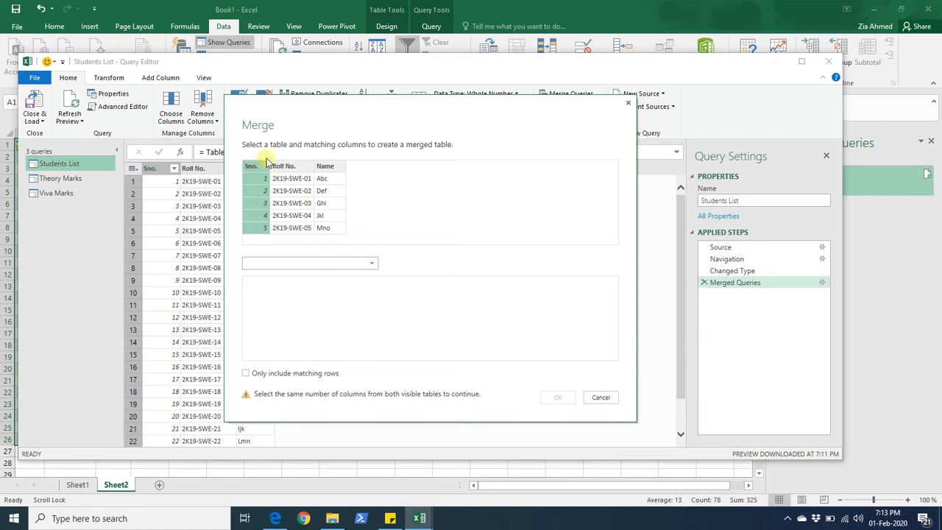
pyautogui.click(369, 266)
pyautogui.click(294, 287)
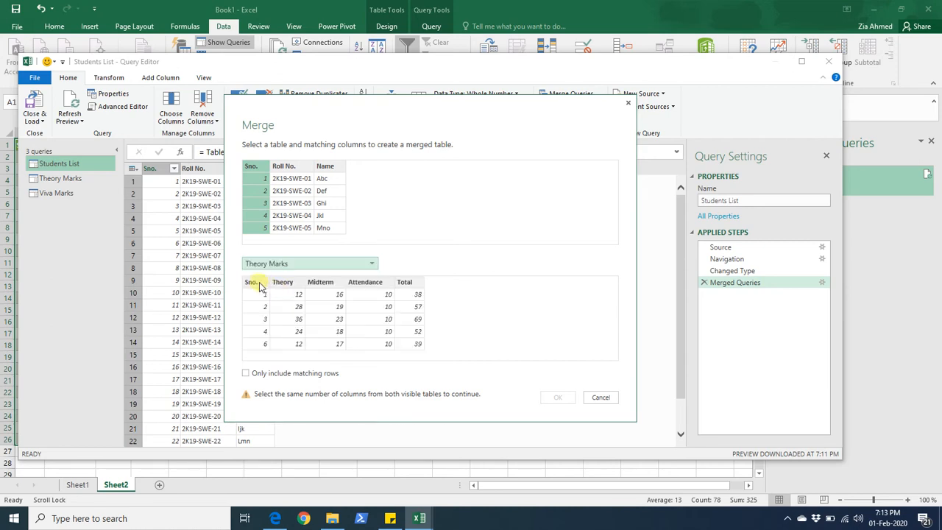
pyautogui.click(252, 283)
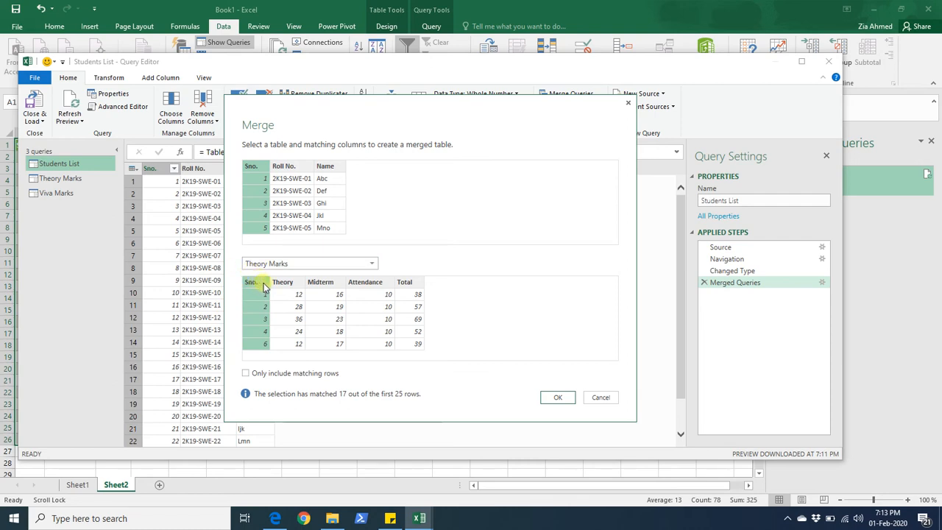
pyautogui.click(263, 288)
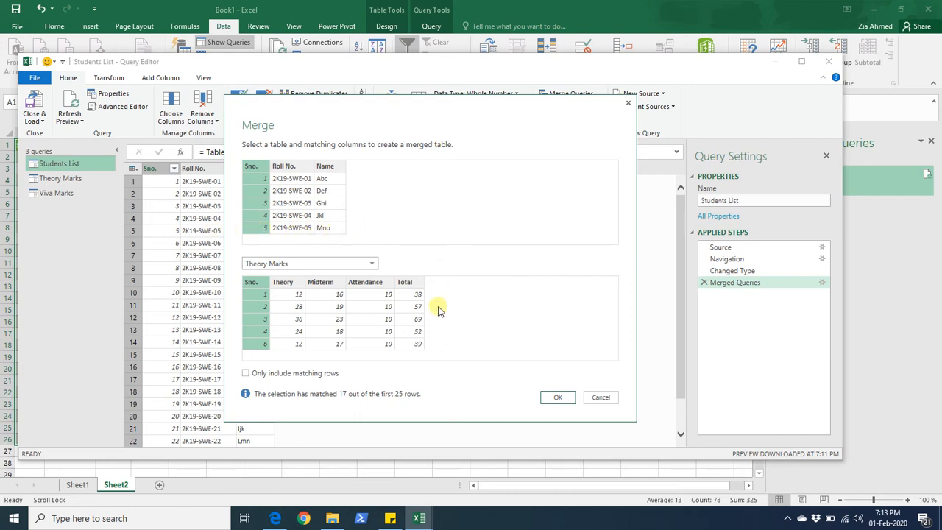
pyautogui.click(559, 398)
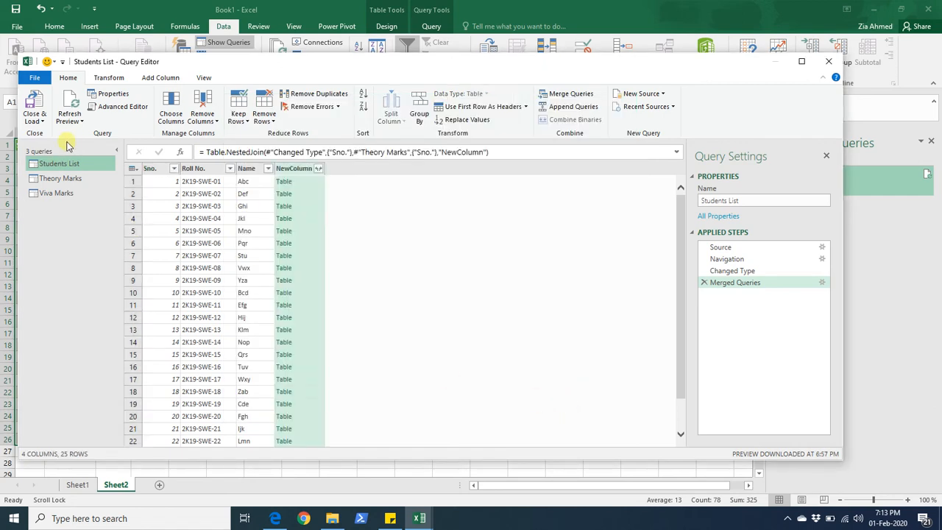
# - Expand the merged column to bring in Theory, Midterm, Attendance and Total, leaving out Sno
pyautogui.click(320, 170)
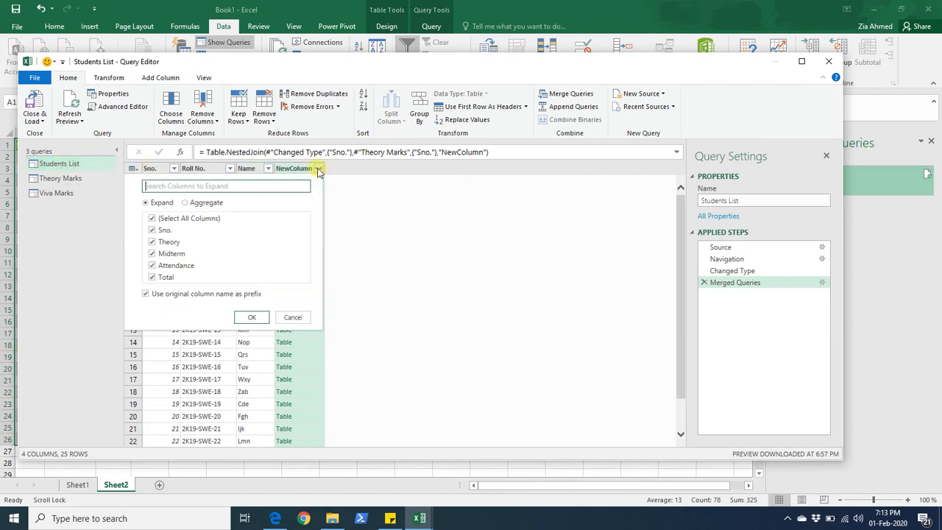
pyautogui.click(154, 232)
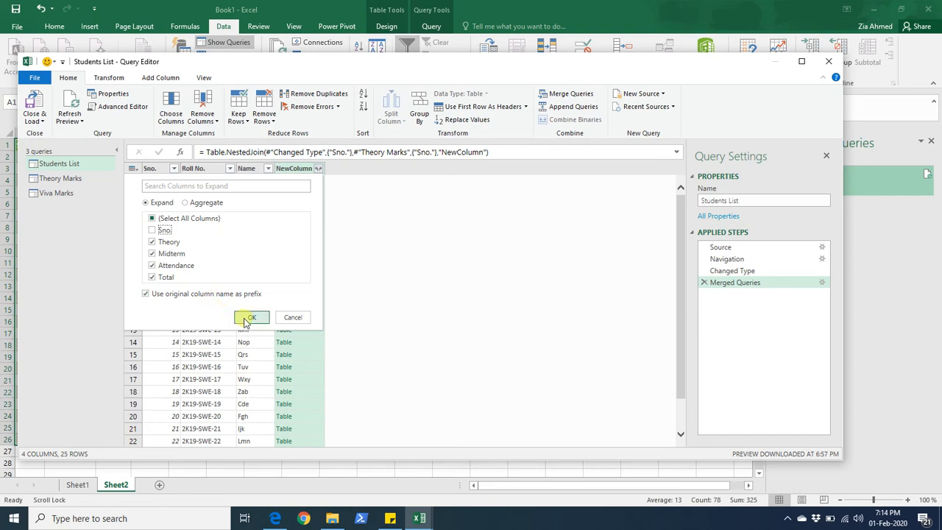
pyautogui.click(246, 320)
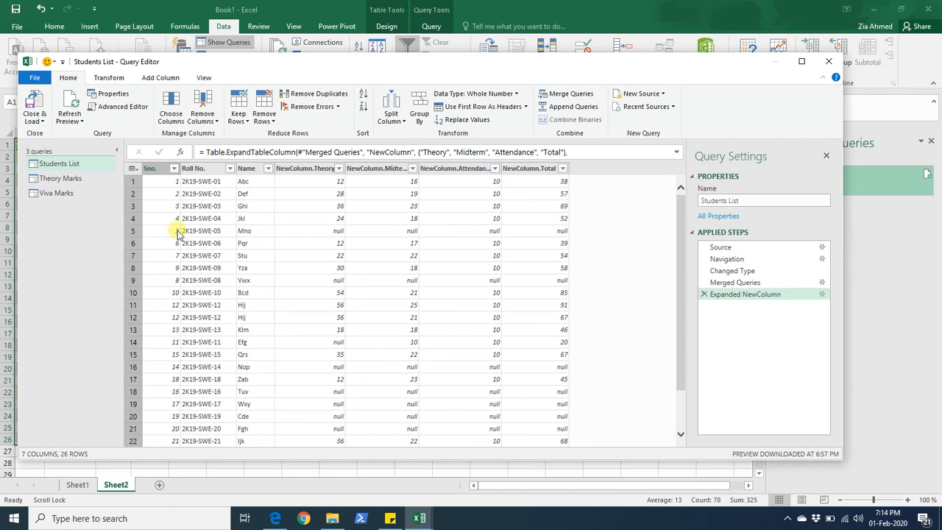
# - Examine the merged Students List rows and their theory mark cells
pyautogui.click(132, 233)
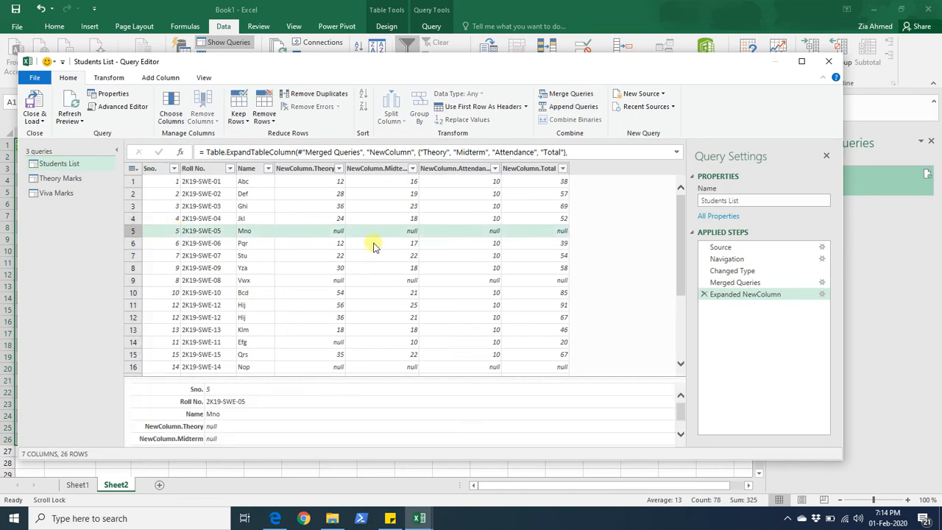
pyautogui.click(327, 233)
pyautogui.click(390, 233)
pyautogui.click(450, 233)
pyautogui.click(539, 233)
pyautogui.click(384, 232)
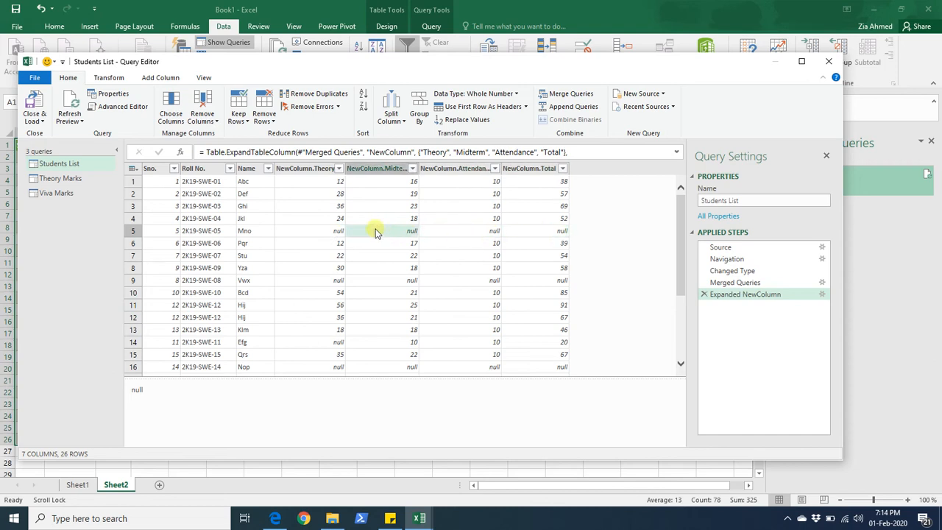
pyautogui.click(324, 283)
pyautogui.click(402, 285)
pyautogui.click(462, 289)
pyautogui.click(508, 289)
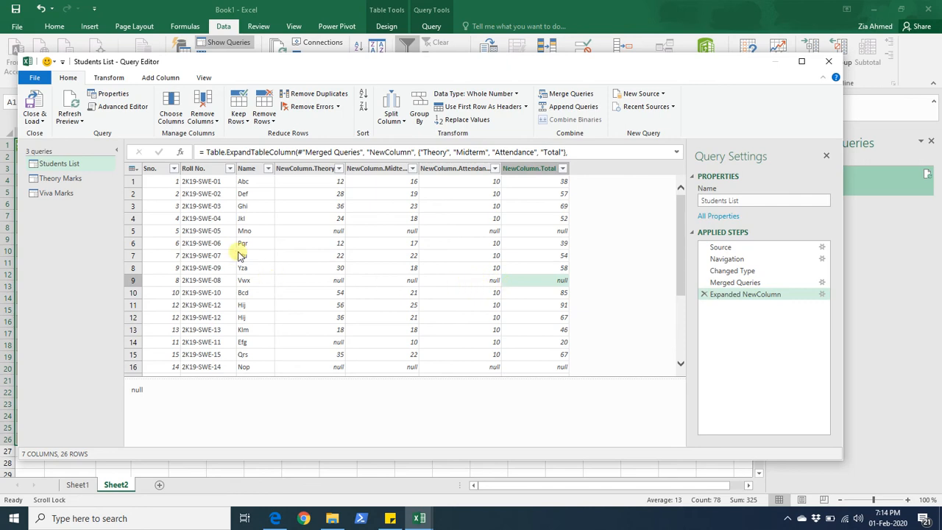
# - Sort the Viva Marks query by Sno. in ascending order
pyautogui.click(64, 198)
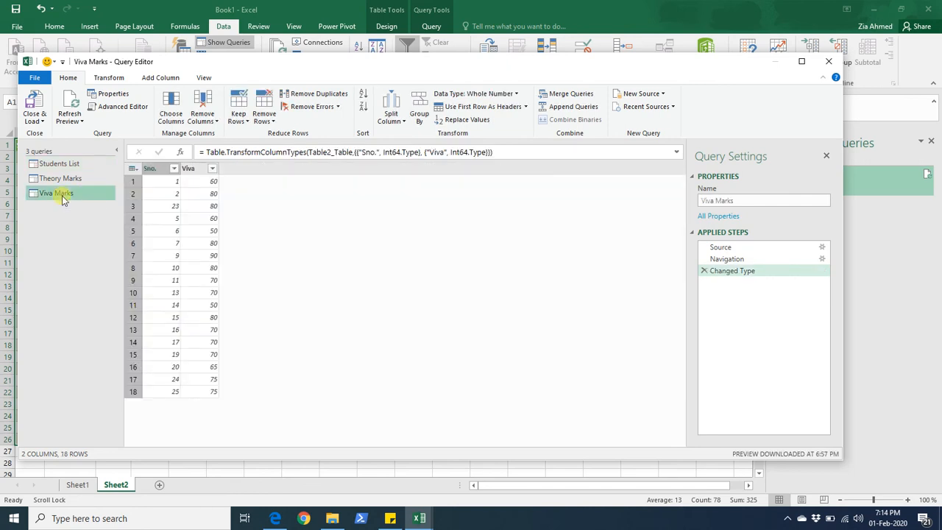
pyautogui.click(174, 169)
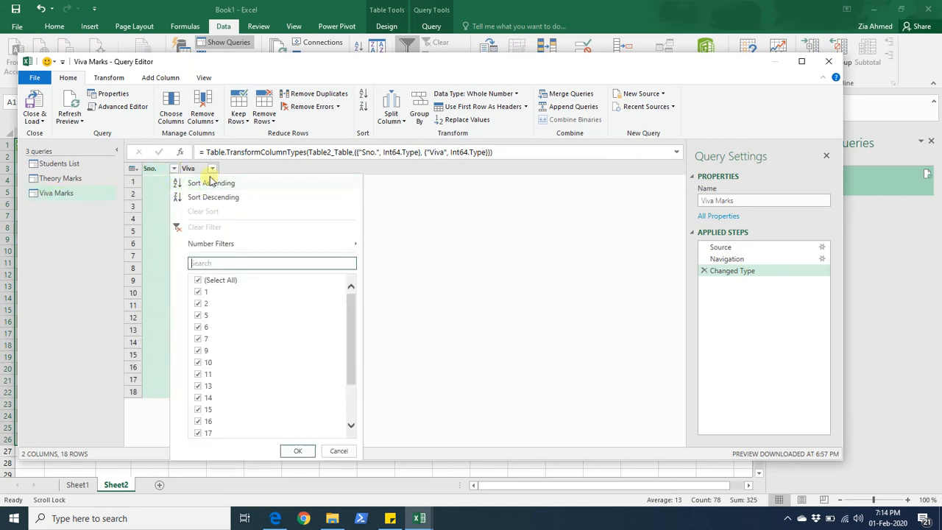
pyautogui.click(205, 185)
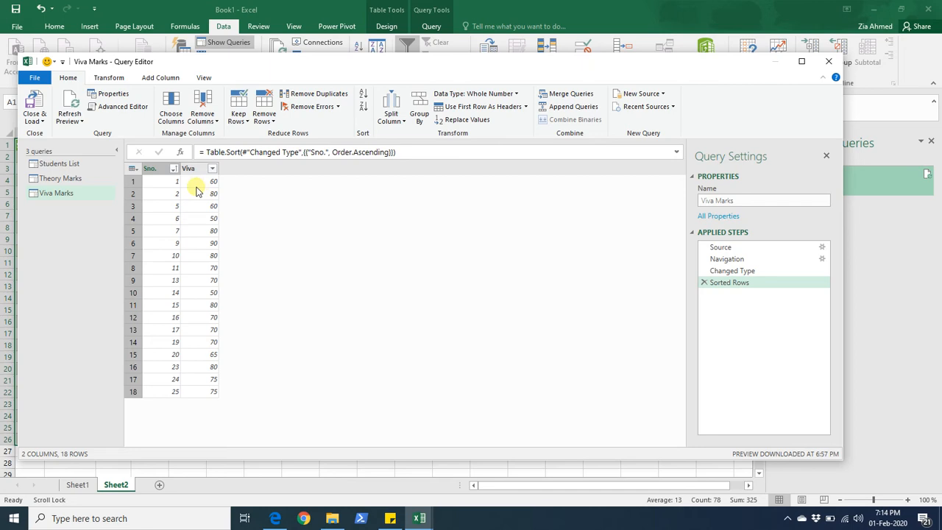
pyautogui.click(160, 181)
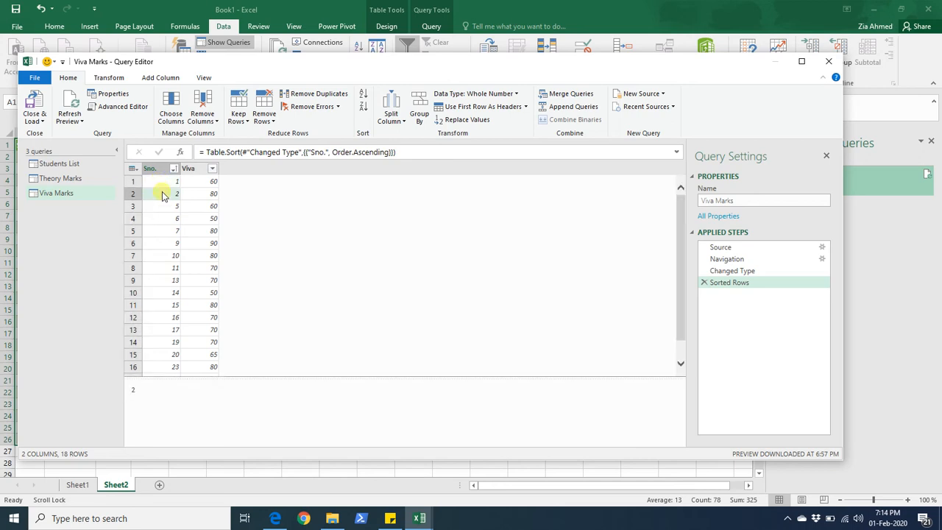
pyautogui.click(163, 206)
# - Merge the Students List query with Viva Marks, matching the Sno. column in both tables
pyautogui.click(62, 164)
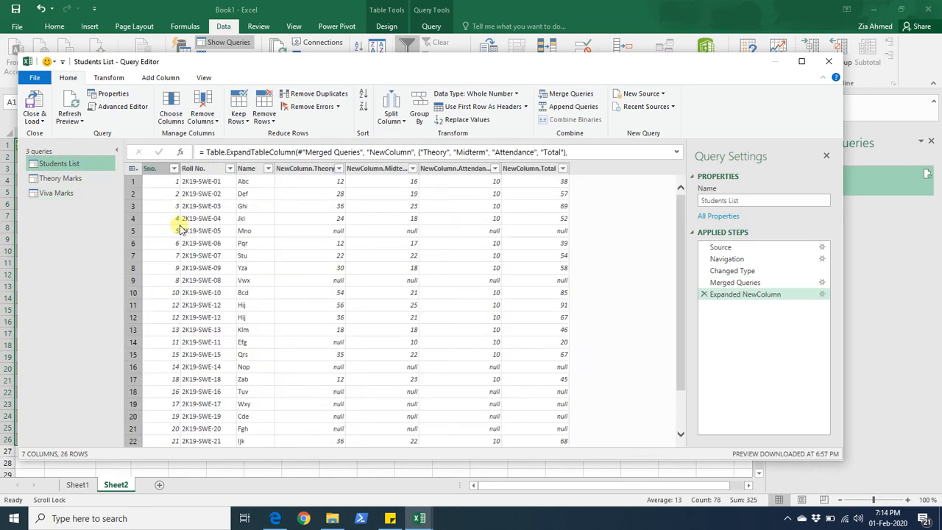
pyautogui.click(168, 208)
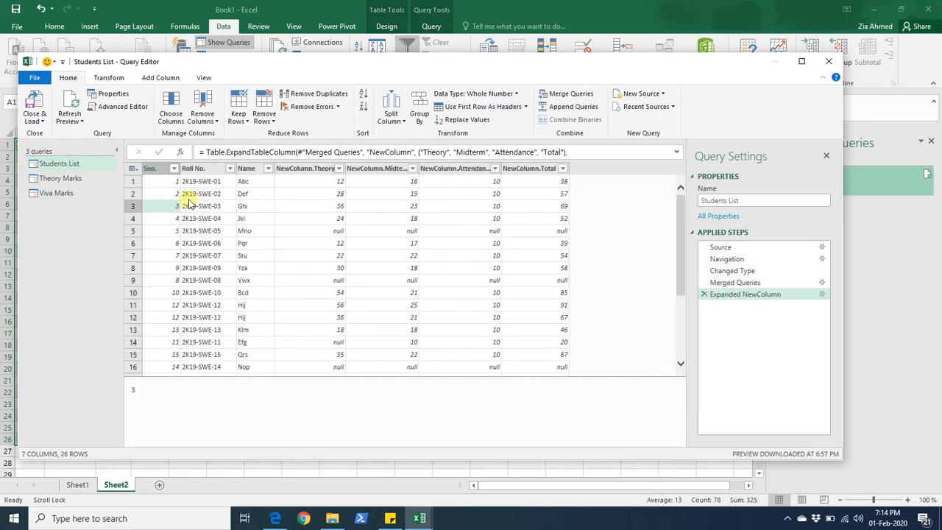
pyautogui.click(548, 206)
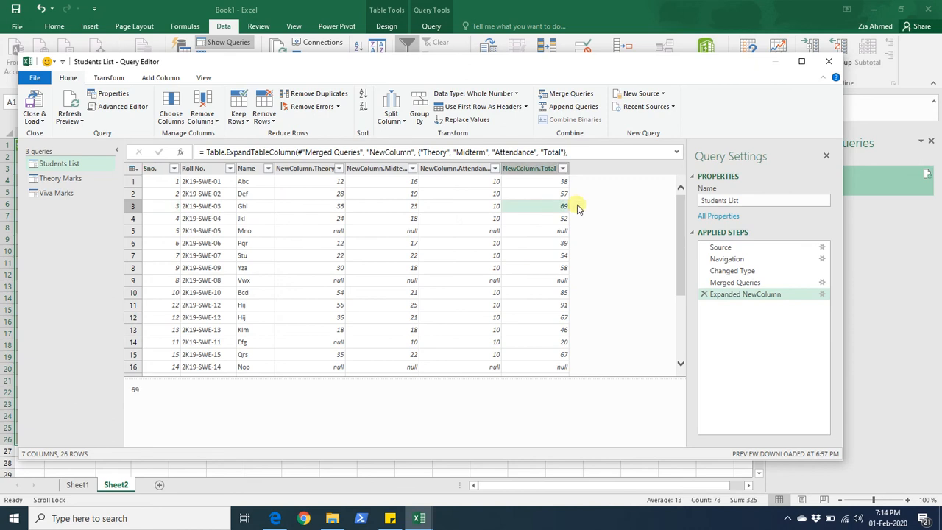
pyautogui.click(567, 93)
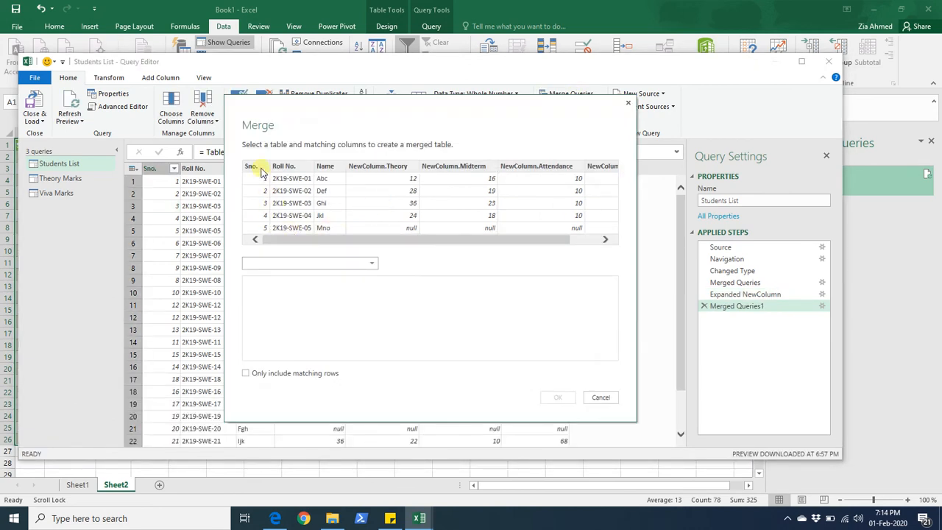
pyautogui.click(261, 169)
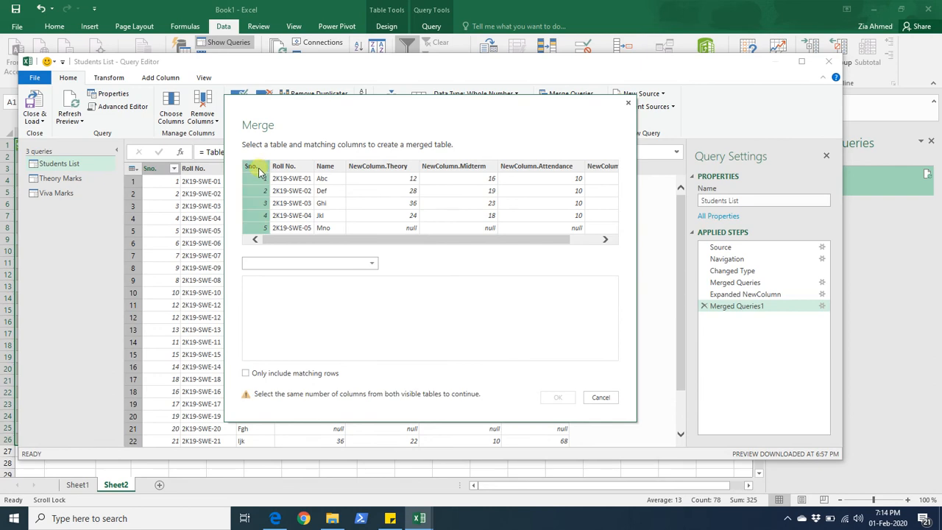
pyautogui.click(329, 265)
pyautogui.click(275, 302)
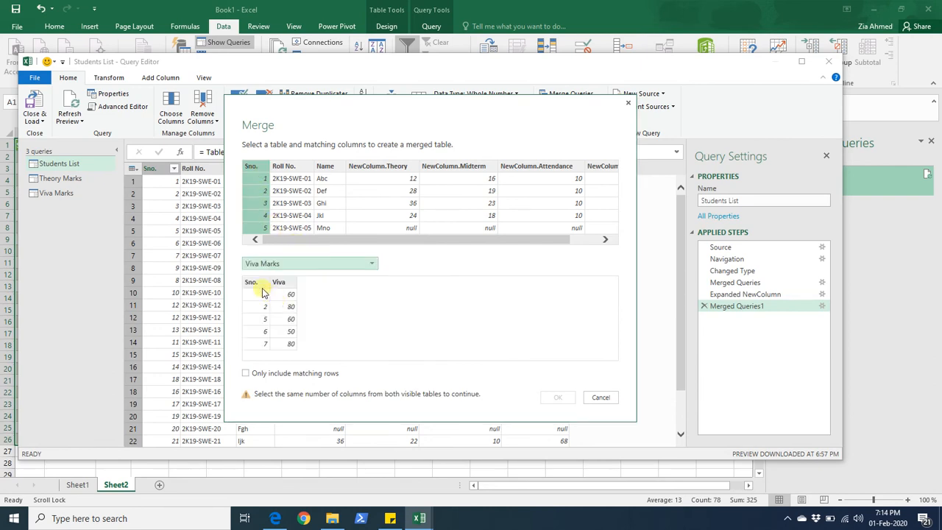
pyautogui.click(259, 289)
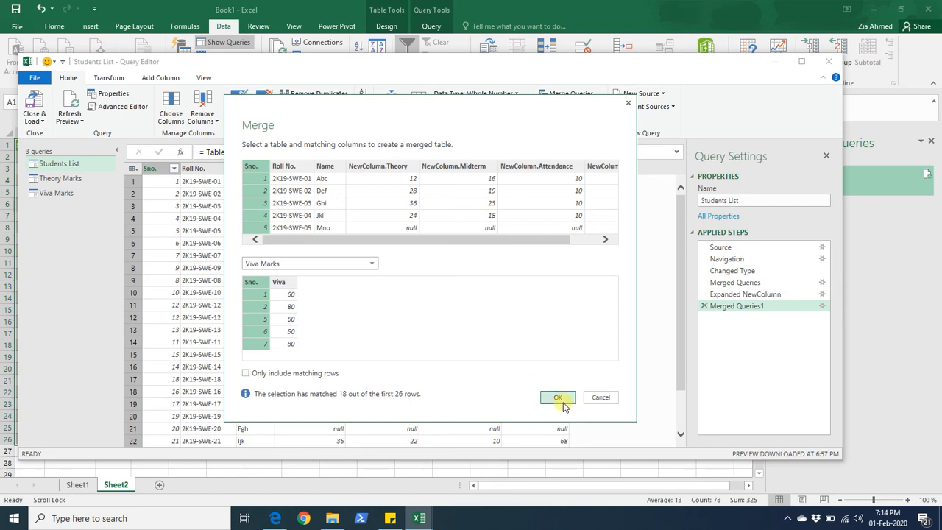
pyautogui.click(561, 402)
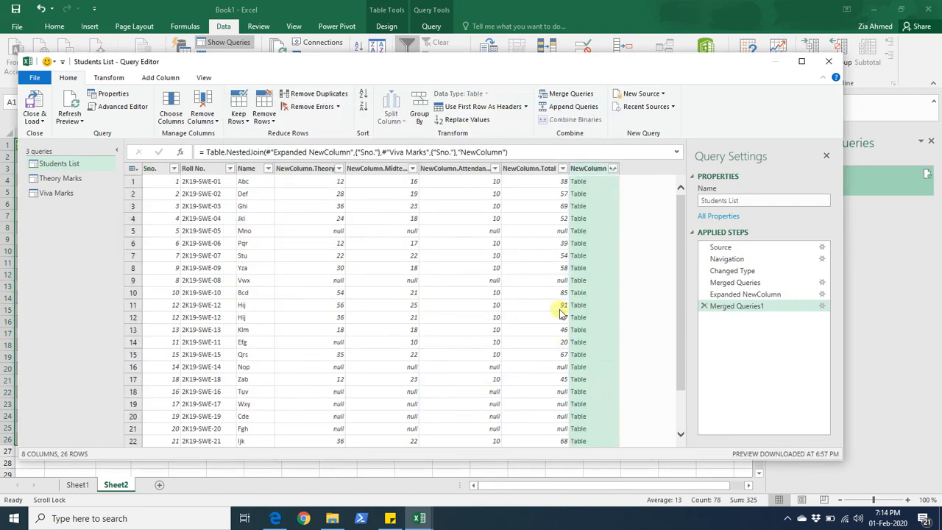
# - Expand the new merged column to add only the Viva marks, leaving out Sno
pyautogui.click(614, 169)
pyautogui.click(447, 231)
pyautogui.click(542, 308)
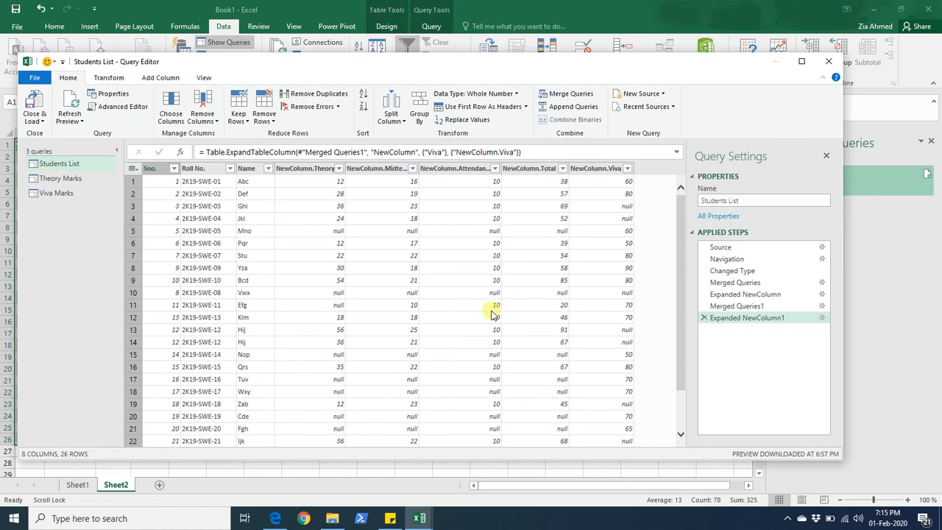
# - Review the sorted Sno. values in the Viva Marks query
pyautogui.click(95, 202)
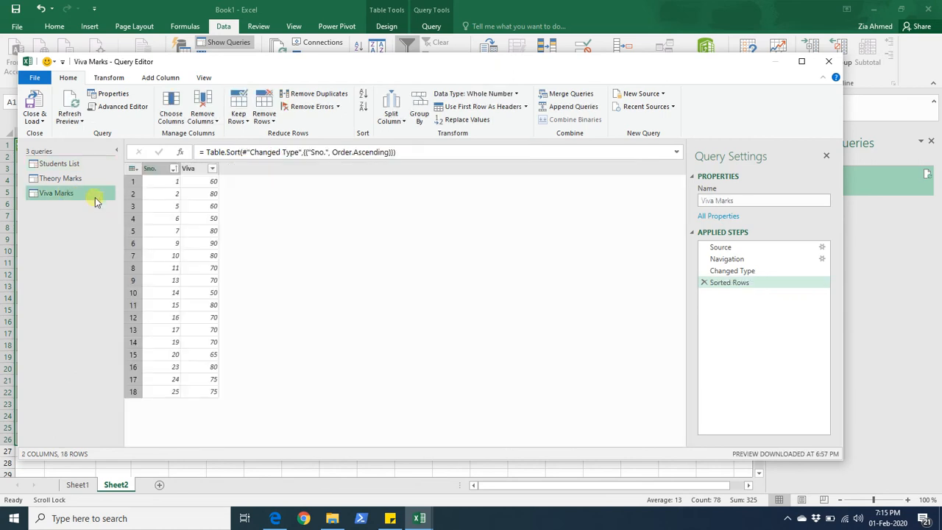
pyautogui.click(177, 207)
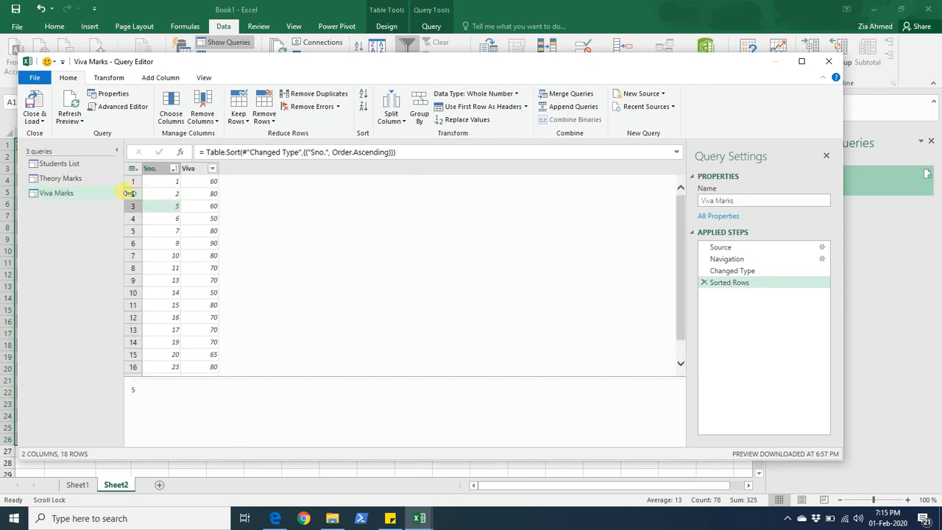
# - Compare the merged Students List rows against the Theory Marks and Viva Marks queries by Sno
pyautogui.click(78, 164)
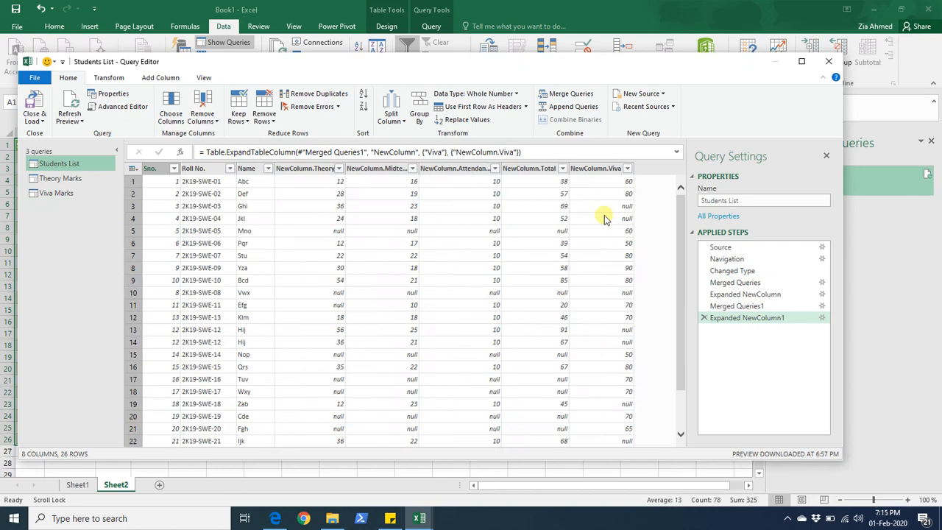
pyautogui.click(610, 219)
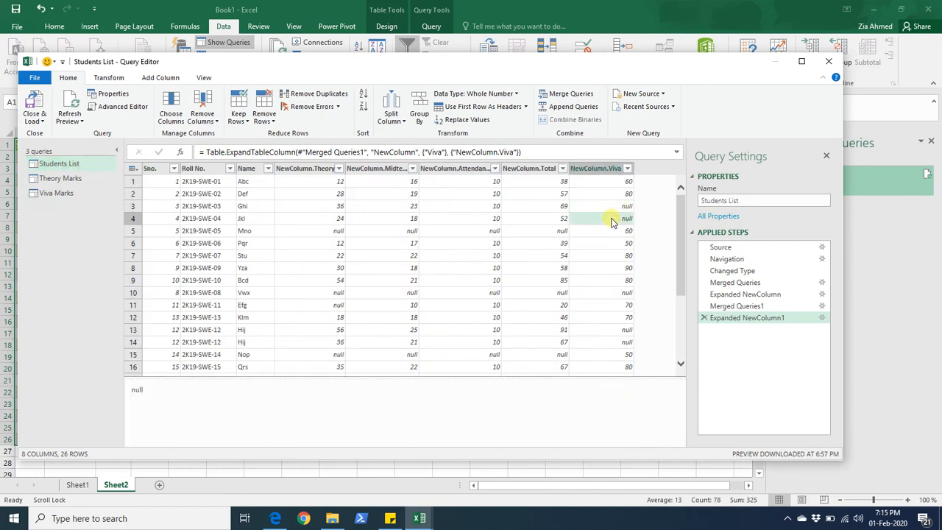
pyautogui.click(592, 293)
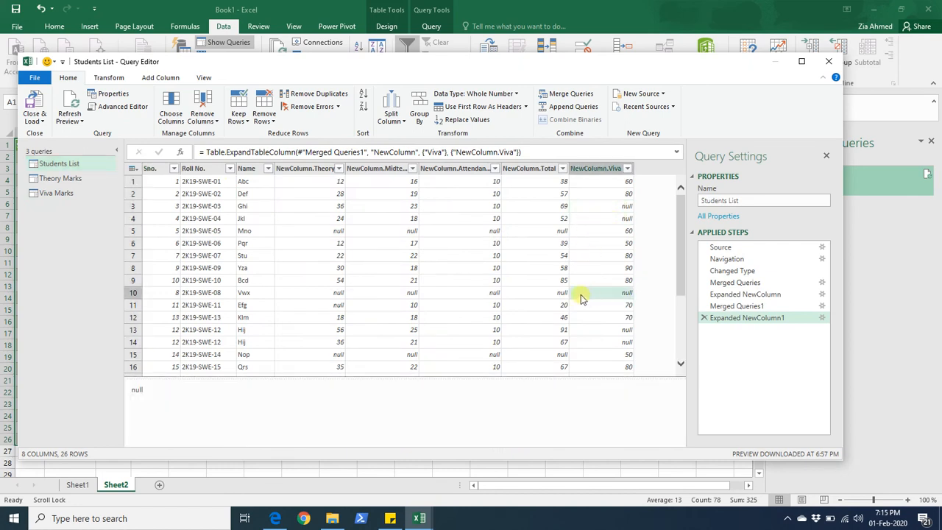
pyautogui.click(166, 284)
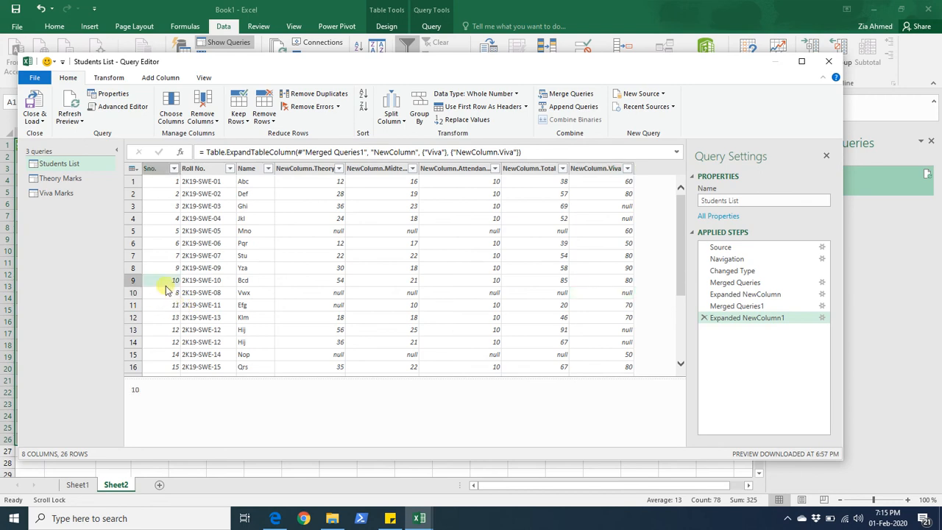
pyautogui.click(576, 293)
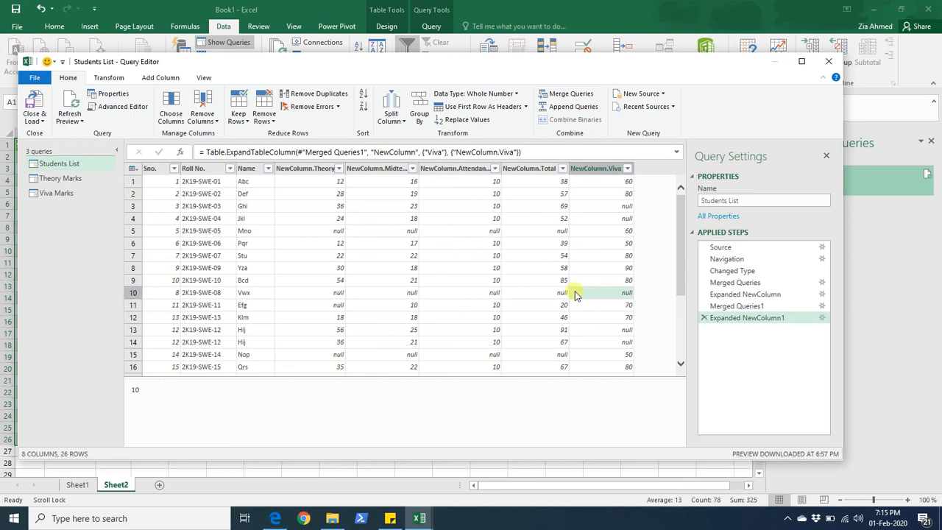
pyautogui.click(133, 293)
pyautogui.click(167, 293)
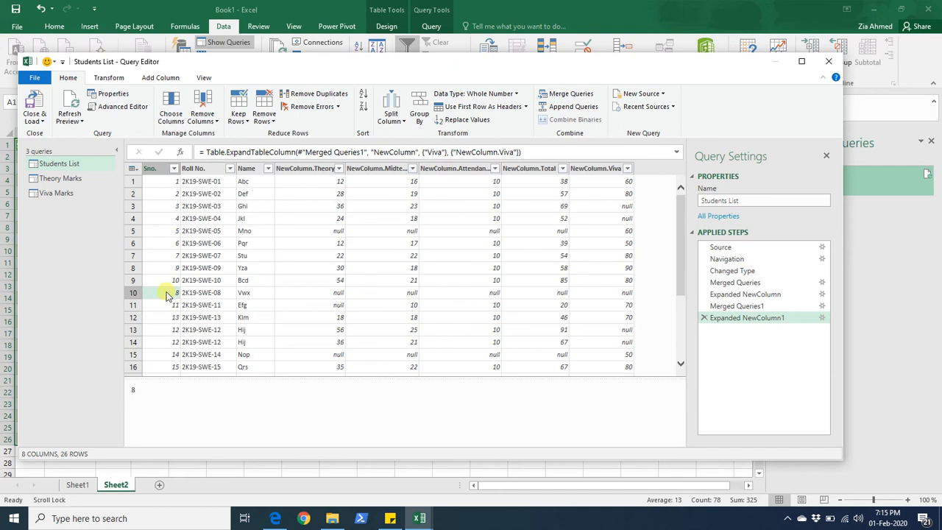
pyautogui.click(65, 181)
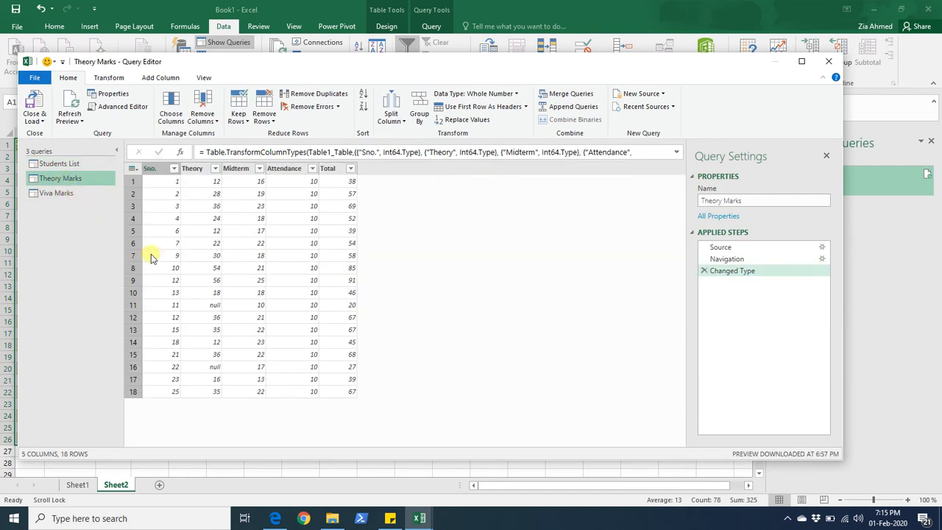
pyautogui.click(59, 193)
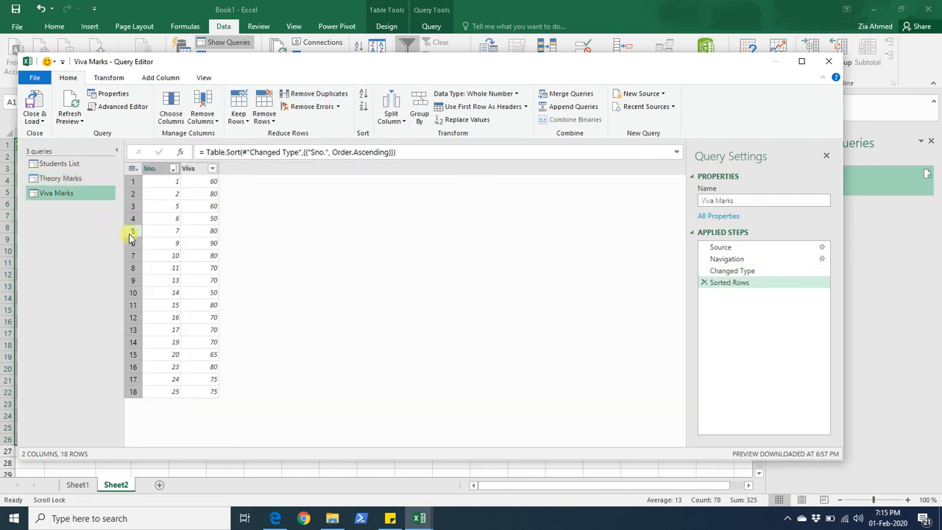
pyautogui.click(51, 164)
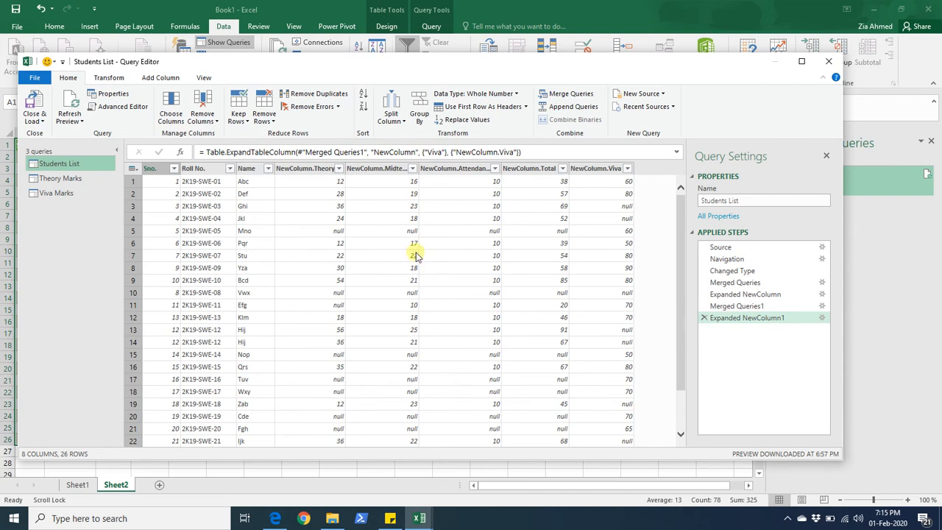
# - Close and load the queries into the workbook and review the loaded tables on each sheet
pyautogui.click(40, 105)
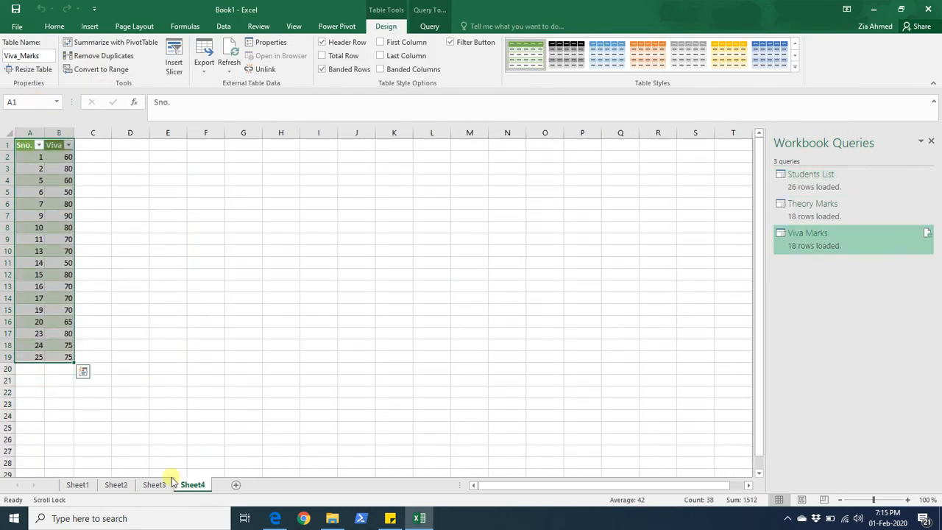
pyautogui.click(78, 484)
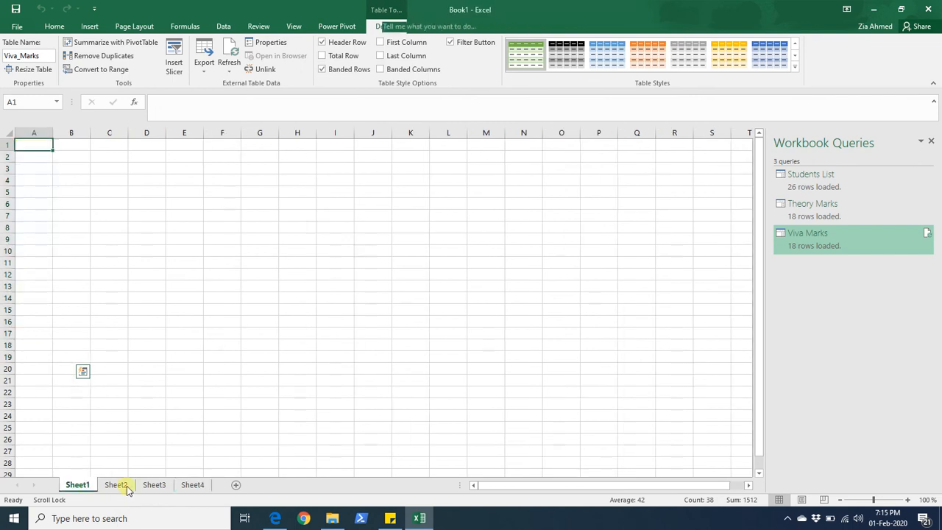
pyautogui.click(153, 485)
pyautogui.click(193, 486)
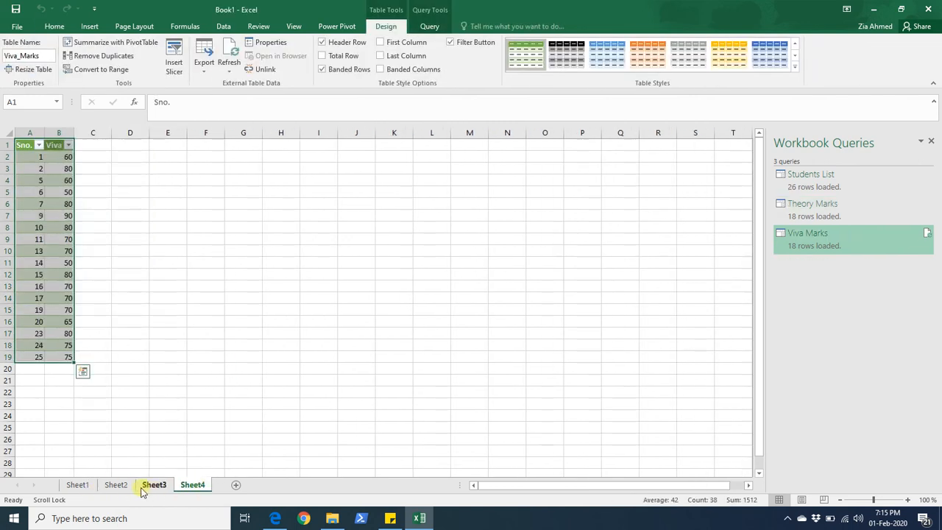
pyautogui.click(116, 486)
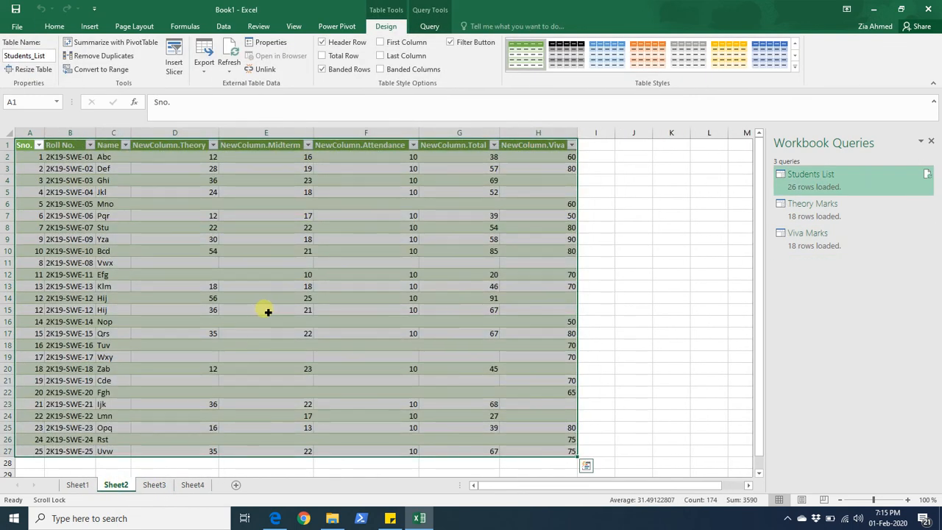
# - Reopen the Students List query for editing in the Query Editor
pyautogui.click(595, 193)
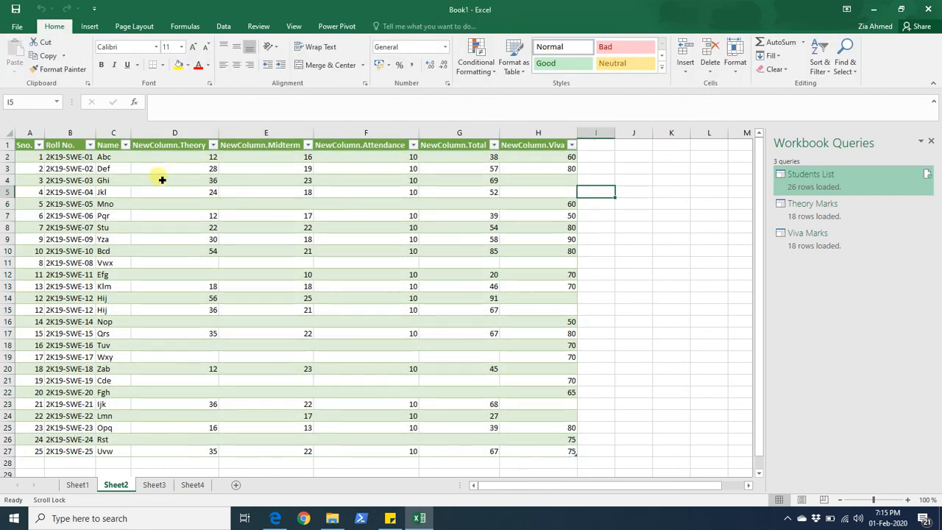
pyautogui.click(166, 141)
pyautogui.click(167, 147)
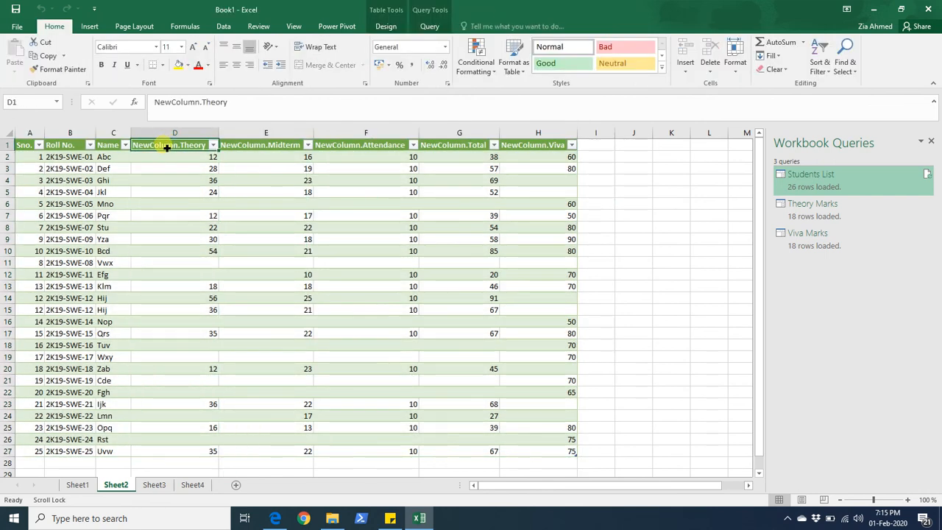
pyautogui.rightClick(168, 147)
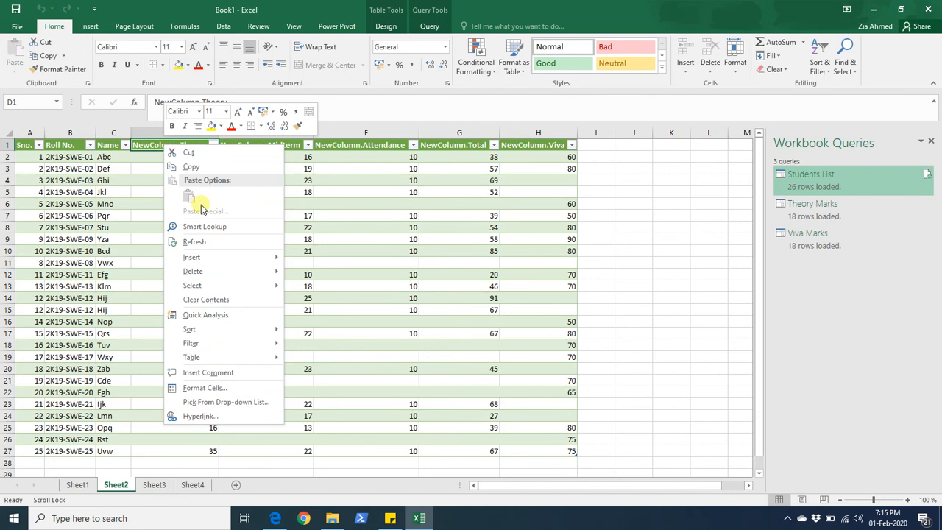
pyautogui.click(813, 184)
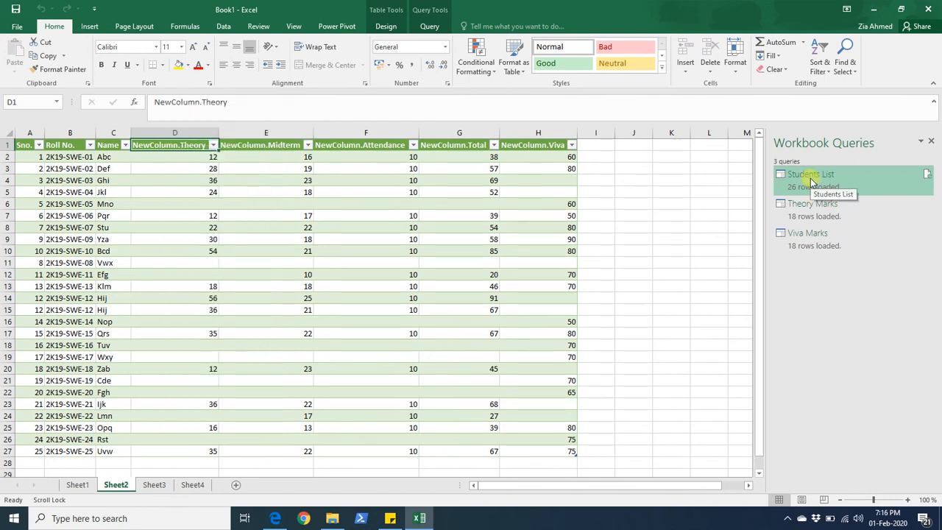
pyautogui.rightClick(813, 185)
pyautogui.click(837, 187)
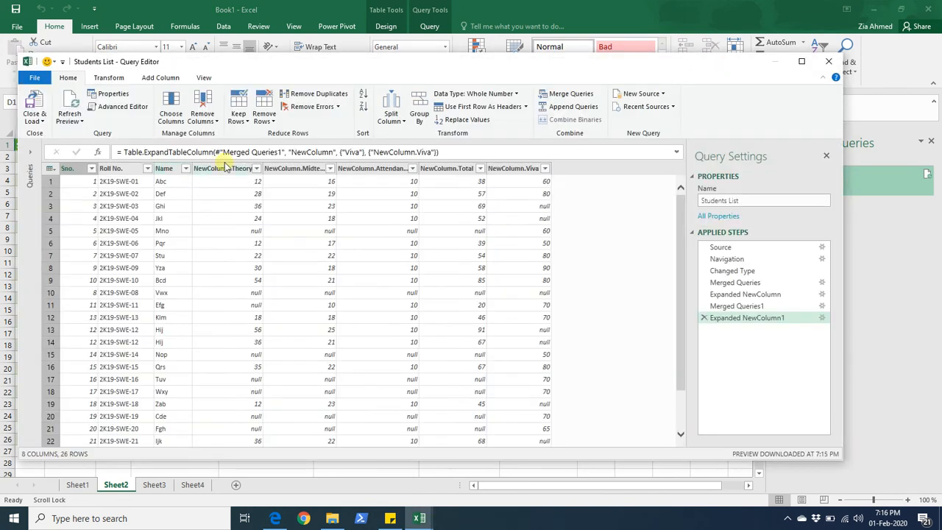
# - Rename the NewColumn.Theory column to Theory
pyautogui.rightClick(226, 170)
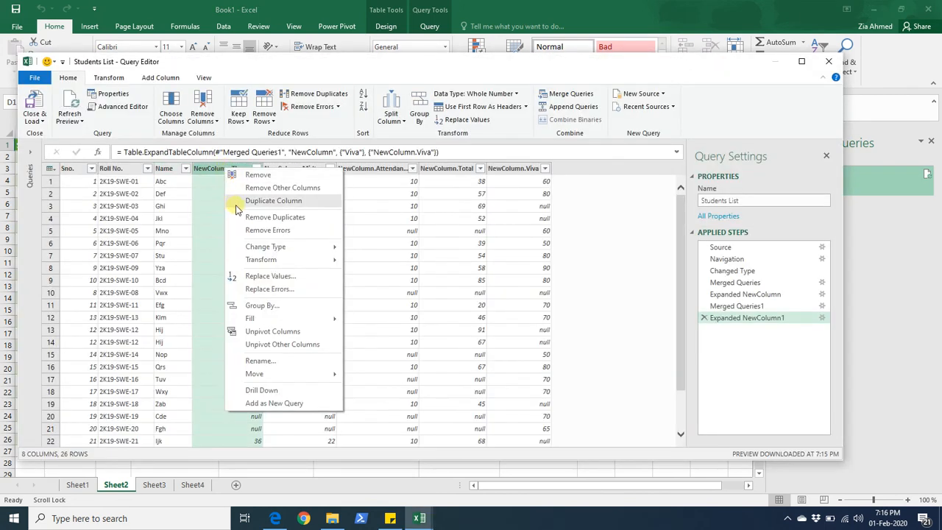
pyautogui.click(273, 361)
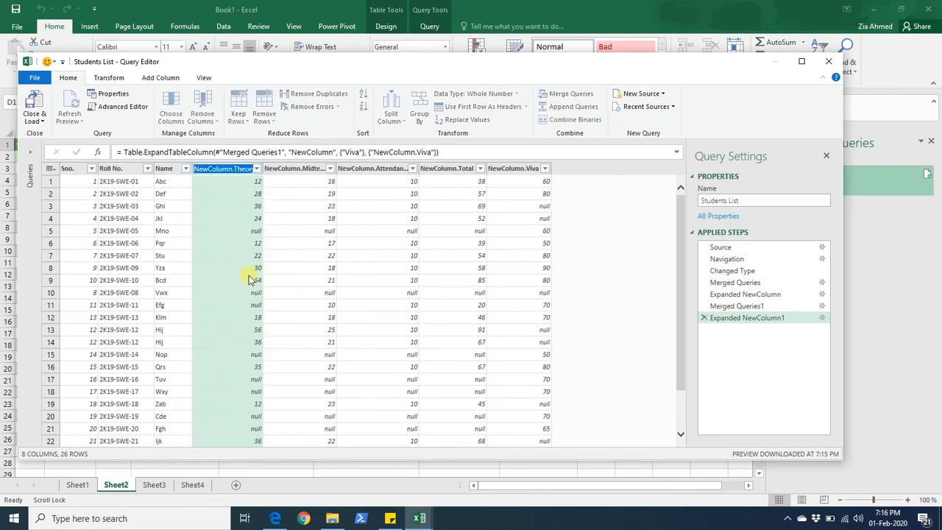
pyautogui.write('Theory')
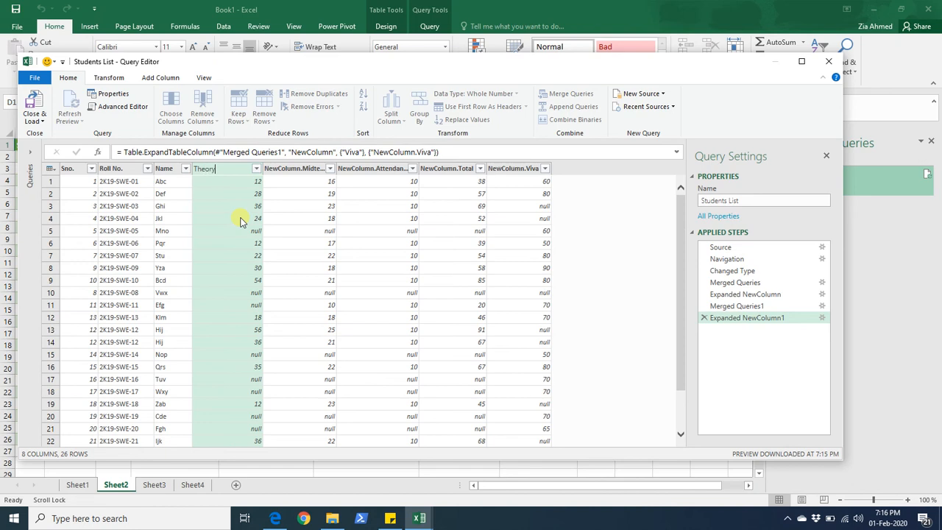
pyautogui.press('Return')
# - Rename the NewColumn.Midterm column to MidTerm Marks
pyautogui.click(260, 170)
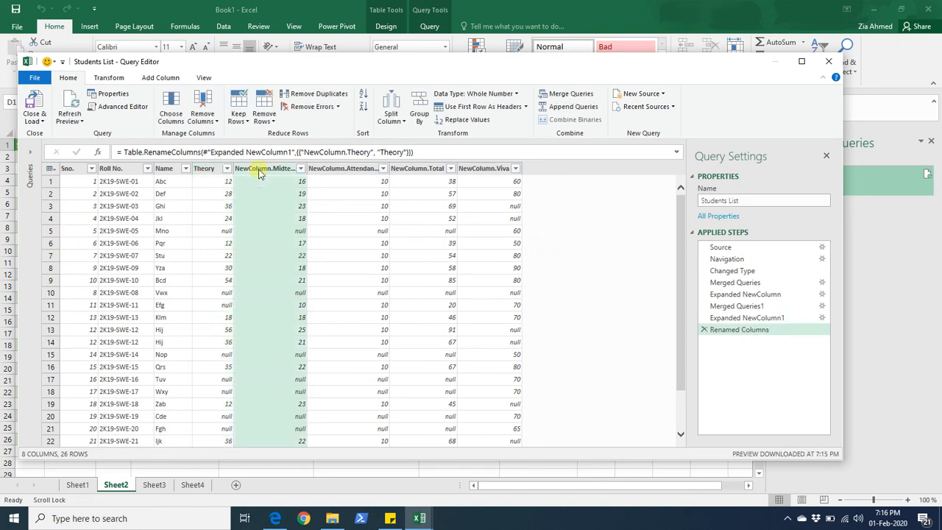
pyautogui.rightClick(259, 170)
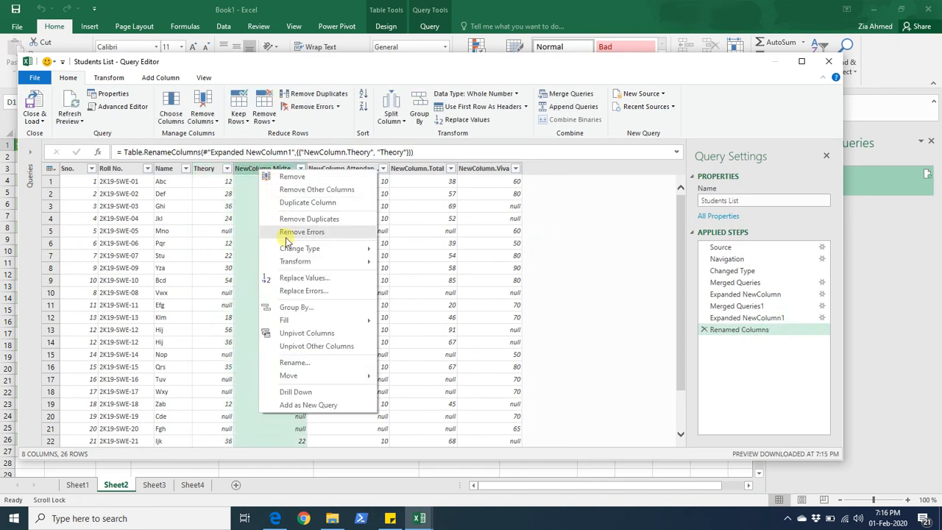
pyautogui.click(294, 362)
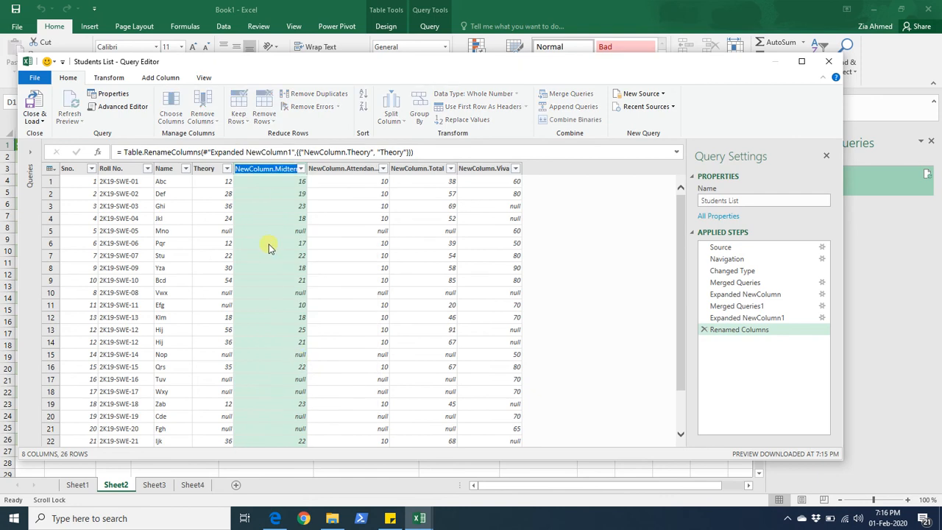
pyautogui.write('MidTe')
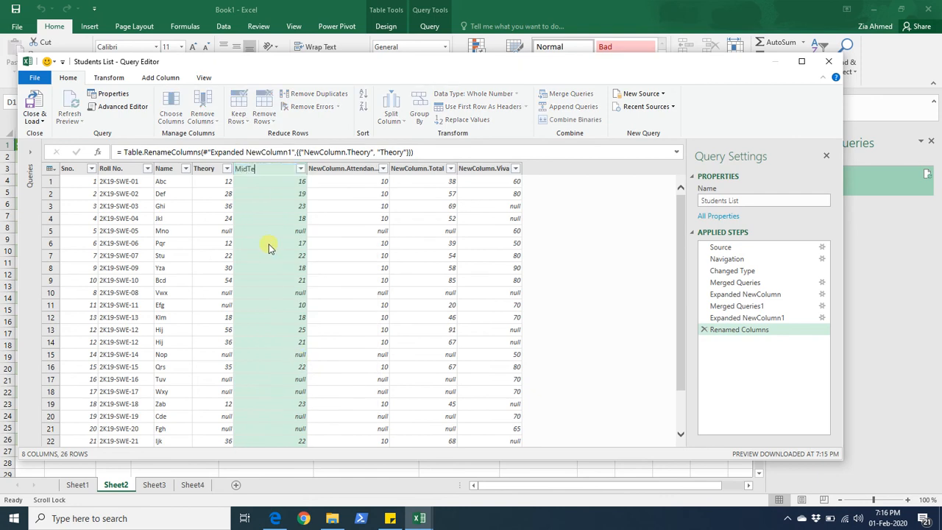
pyautogui.write('rm Marks')
pyautogui.press('Return')
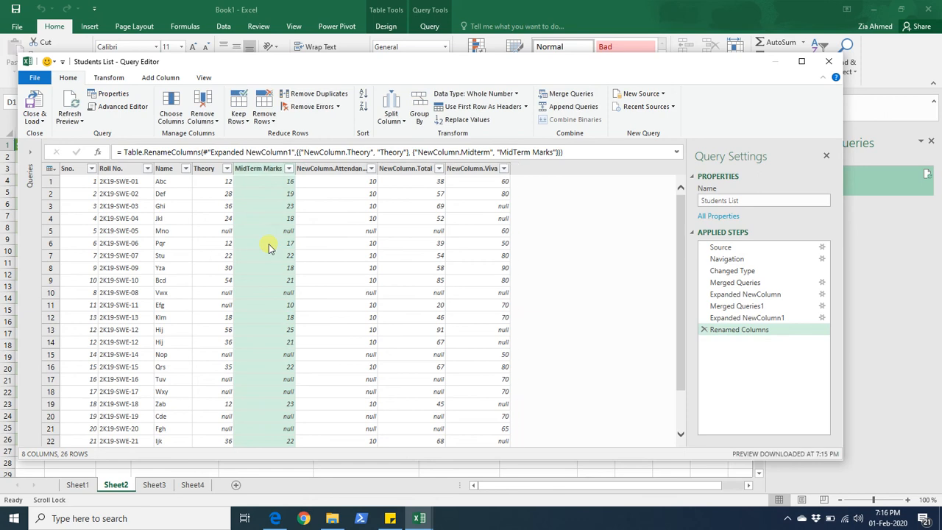
# - Rename the midterm column to MidTerm
pyautogui.rightClick(277, 175)
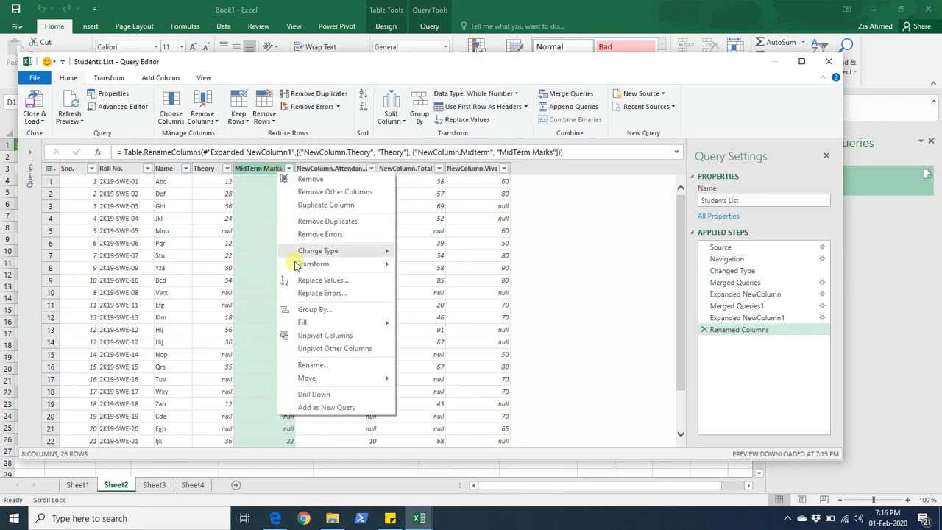
pyautogui.click(319, 367)
pyautogui.click(269, 172)
pyautogui.press('BackSpace')
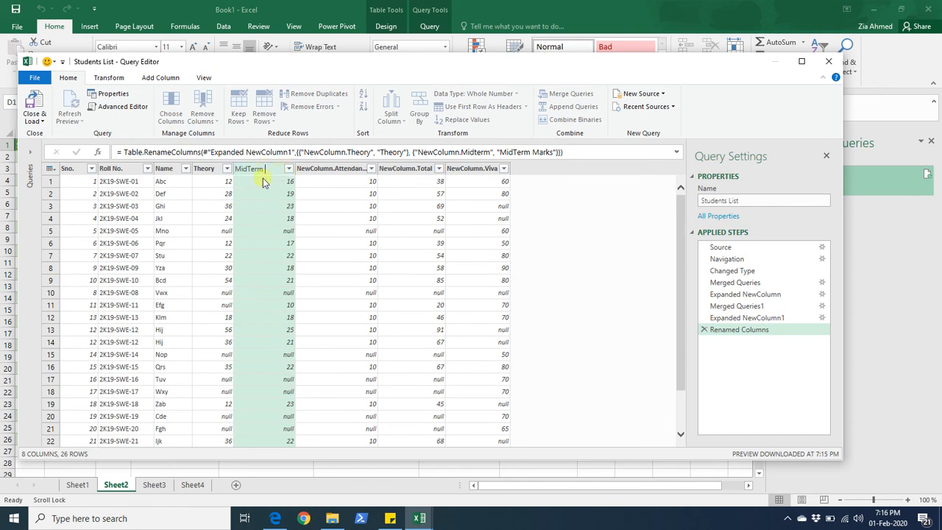
# - Rename the NewColumn.Attendance column to Attendance
pyautogui.rightClick(318, 172)
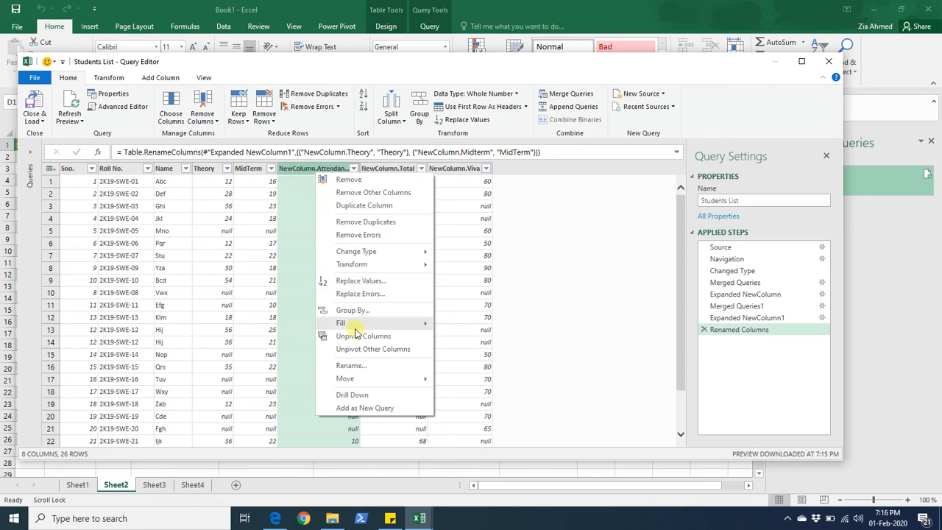
pyautogui.click(351, 366)
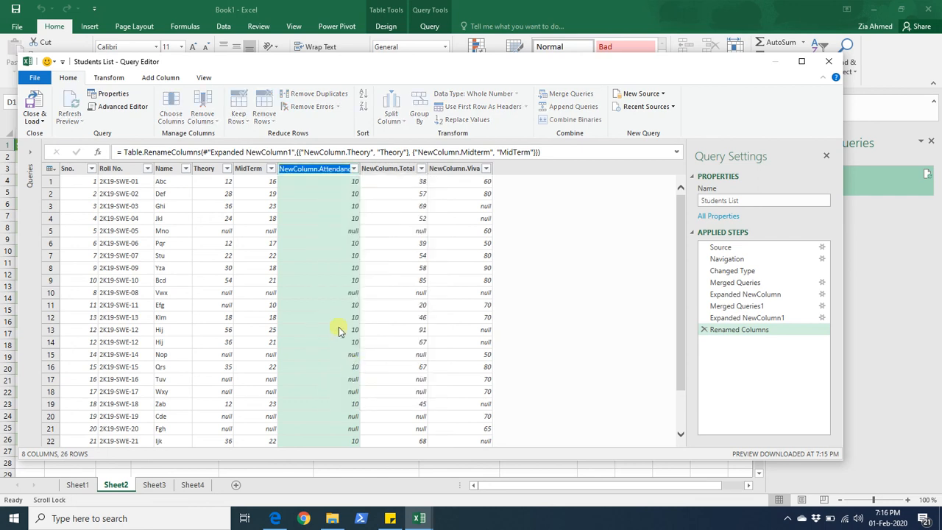
pyautogui.write('Attendance')
pyautogui.press('Return')
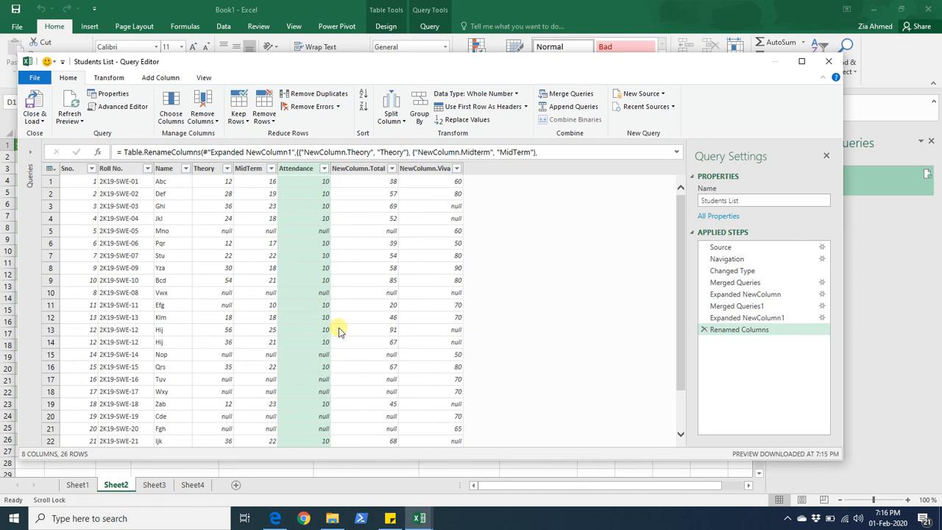
# - Rename the NewColumn.Total column to Class Total
pyautogui.rightClick(343, 169)
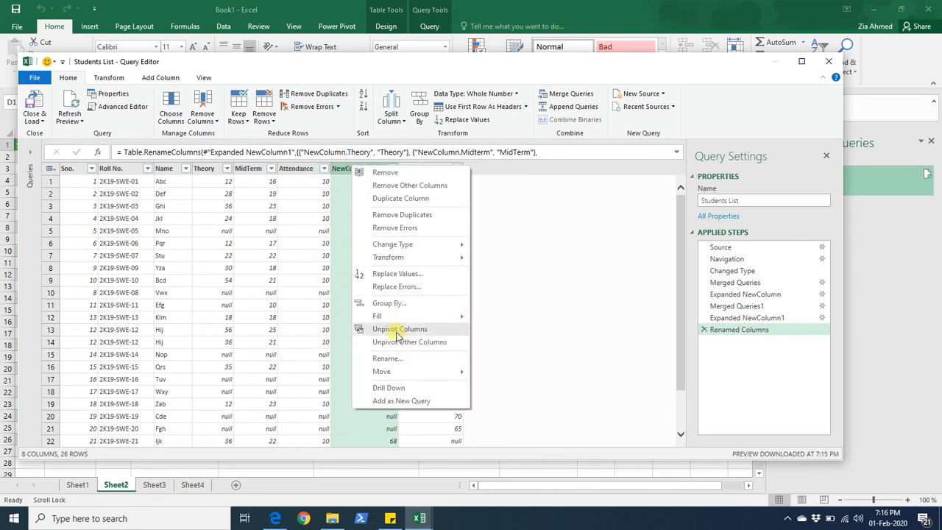
pyautogui.click(391, 359)
pyautogui.write('Class Total')
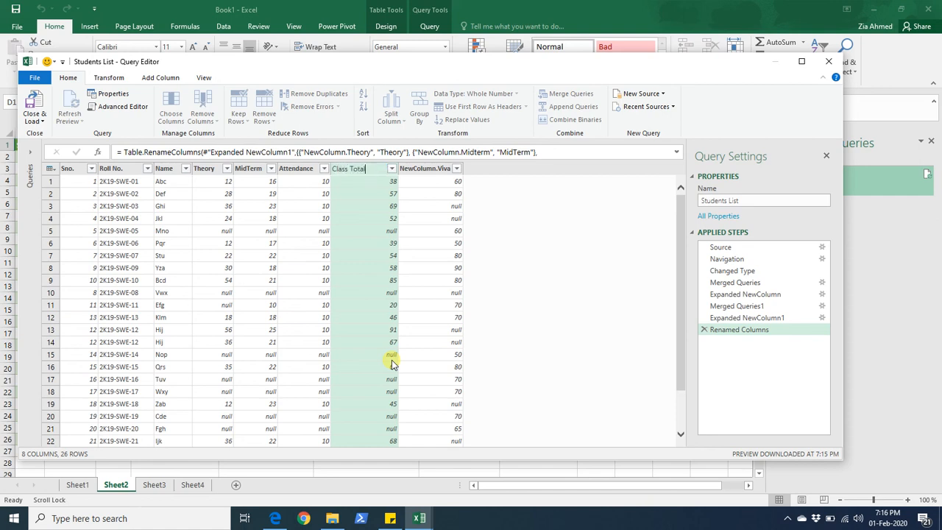
pyautogui.press('Return')
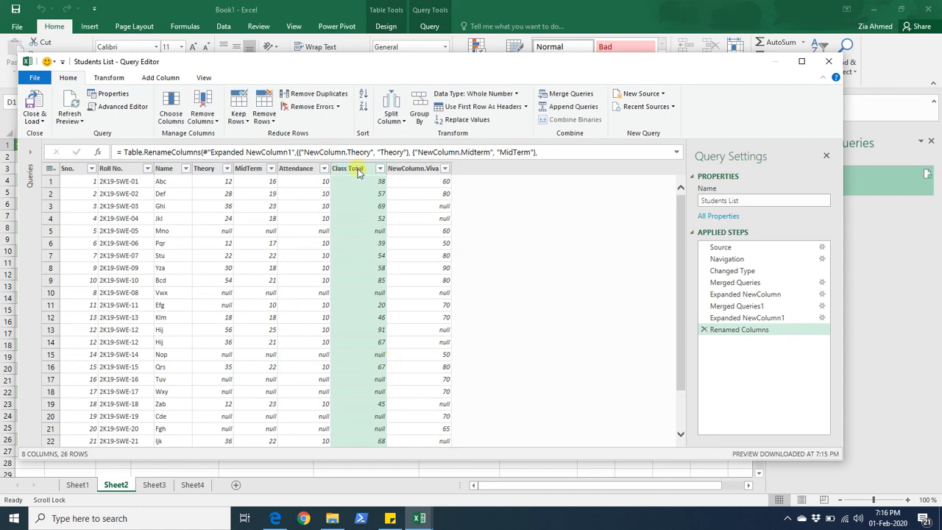
pyautogui.click(361, 194)
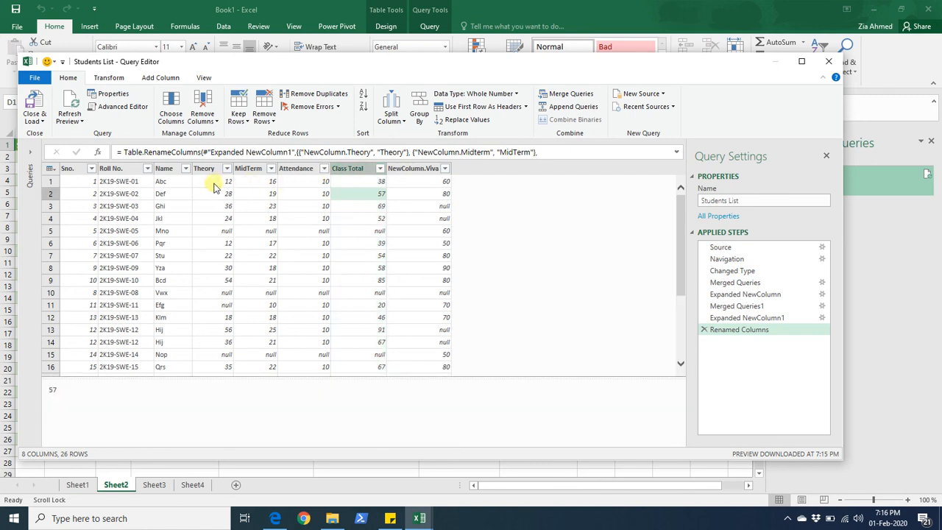
# - Rename the NewColumn.Viva column to Viva Marks
pyautogui.click(293, 183)
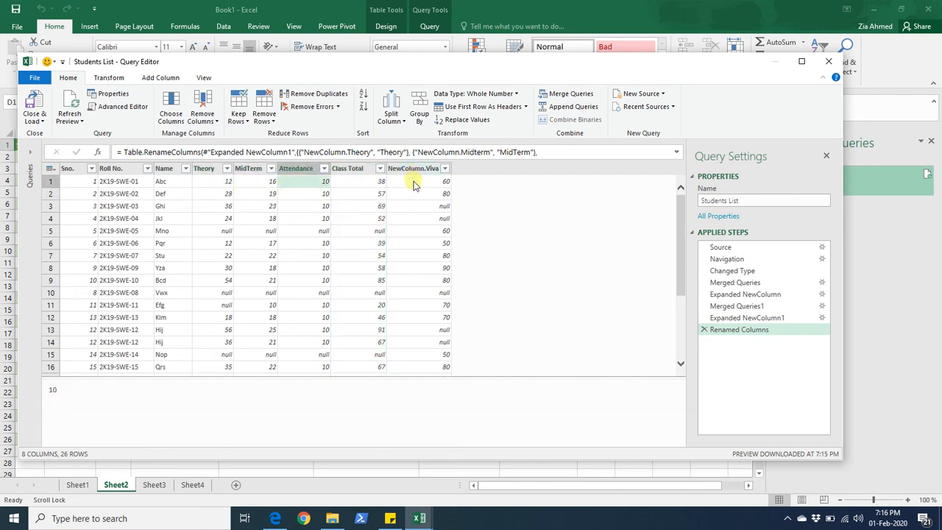
pyautogui.click(355, 169)
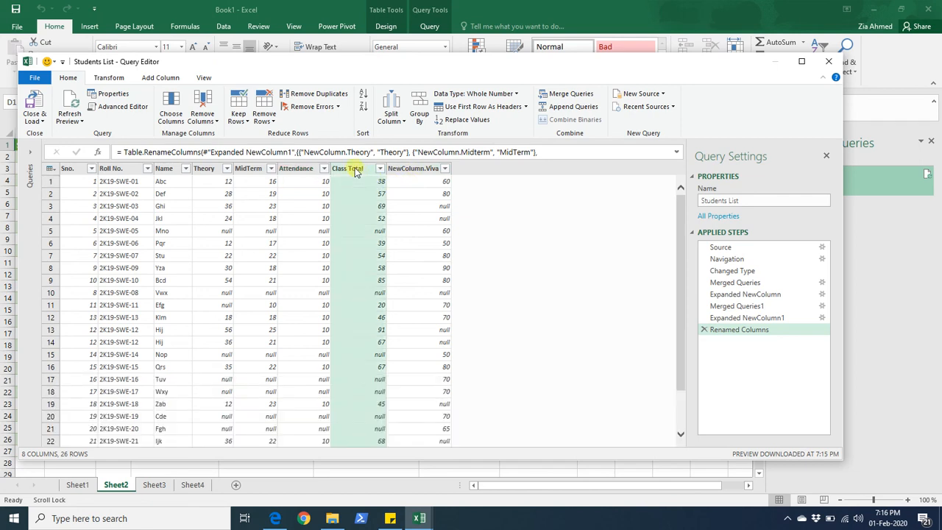
pyautogui.click(410, 169)
pyautogui.rightClick(410, 170)
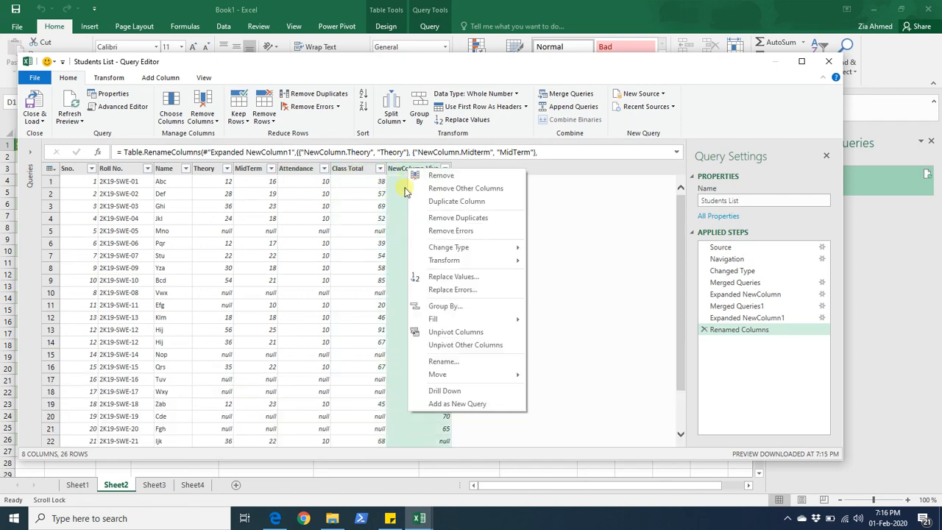
pyautogui.click(442, 362)
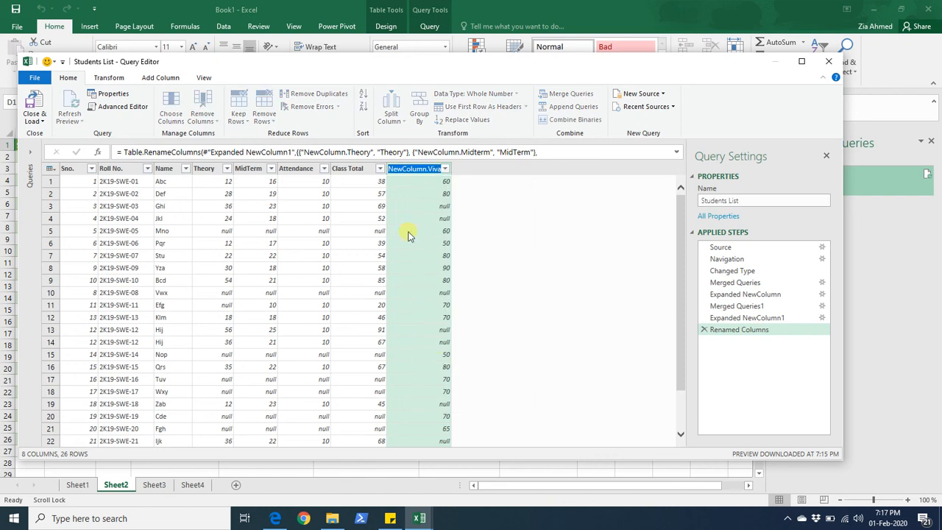
pyautogui.write('Viva Marks')
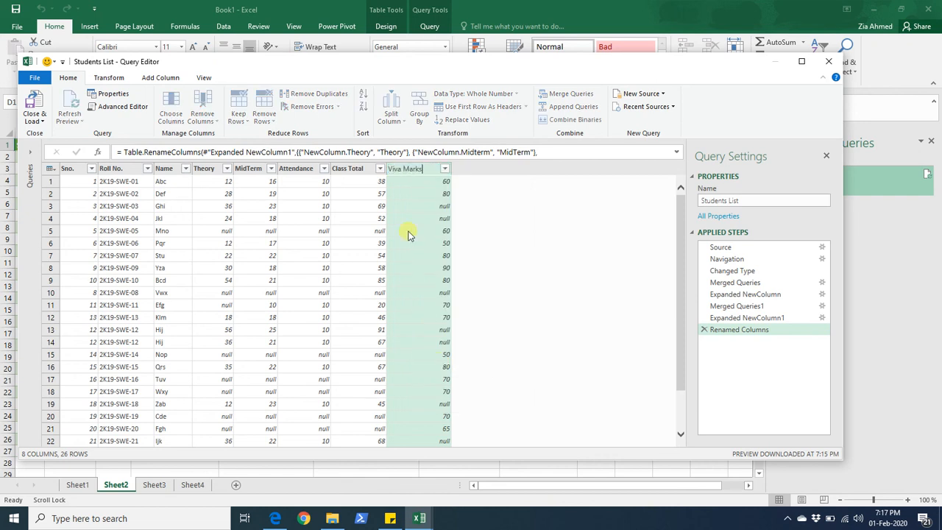
pyautogui.press('Return')
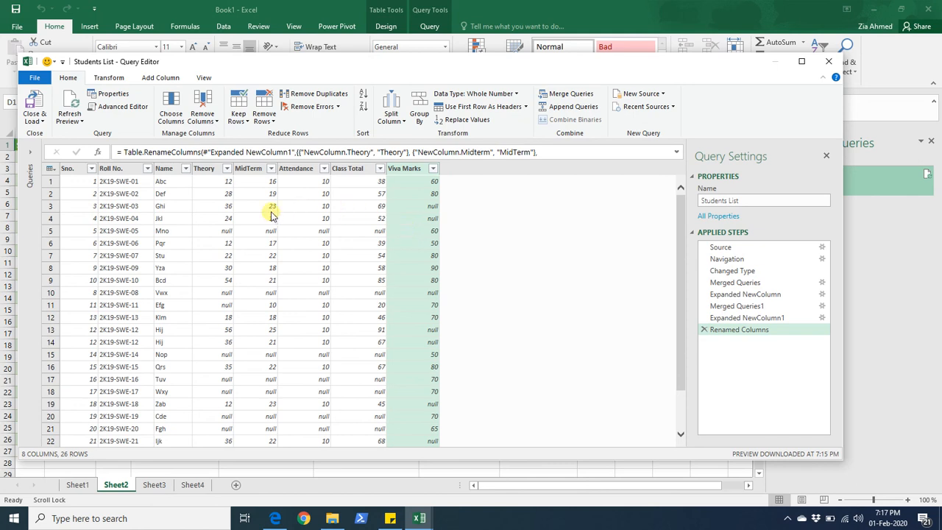
# - Step through the query's applied steps to review each stage of the merges
pyautogui.click(734, 285)
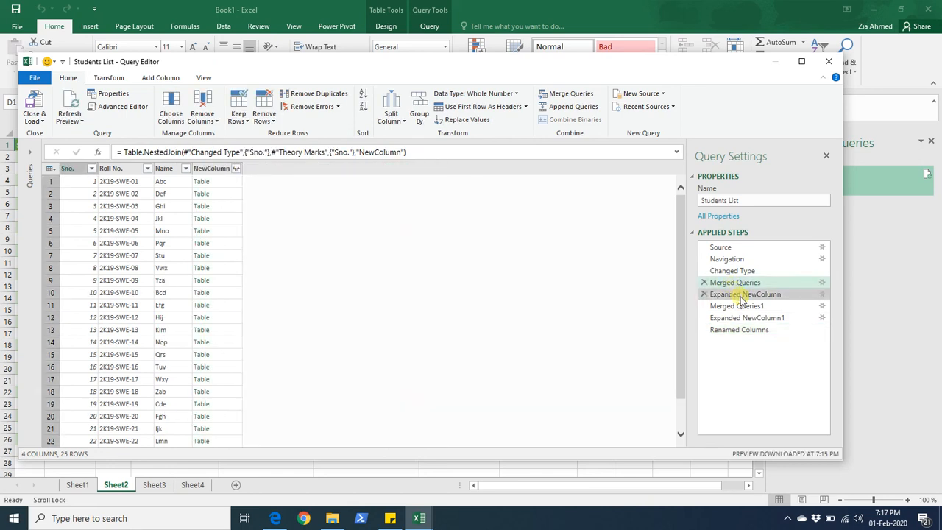
pyautogui.click(742, 295)
pyautogui.click(744, 308)
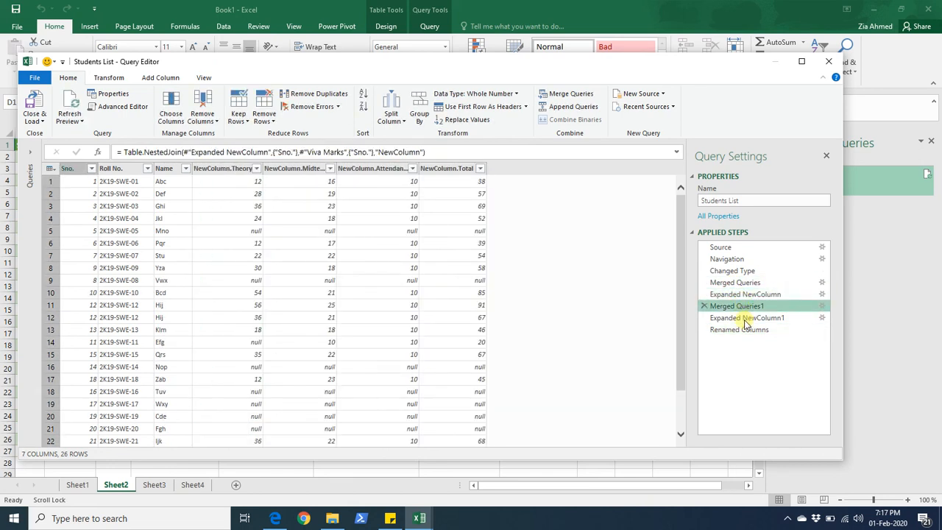
pyautogui.click(748, 318)
pyautogui.click(746, 330)
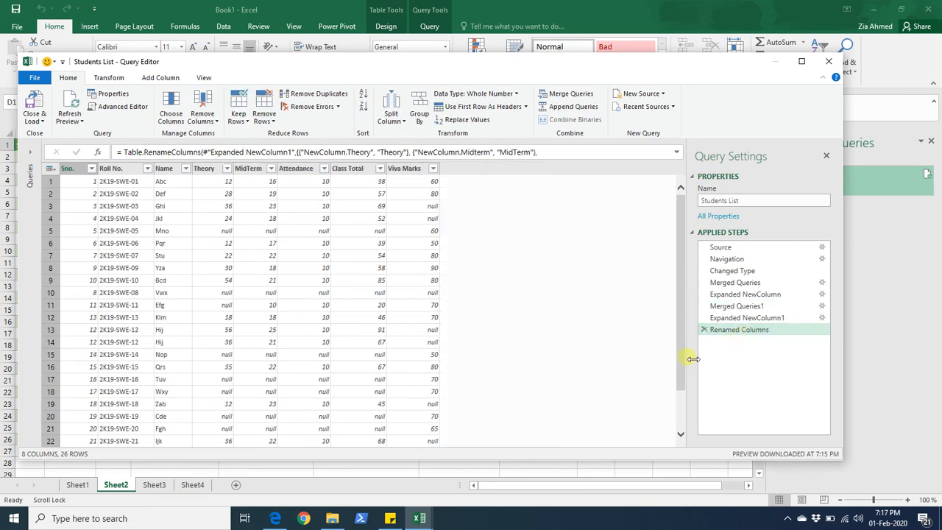
# - Close the Query Editor and load the merged query into the worksheet
pyautogui.click(35, 105)
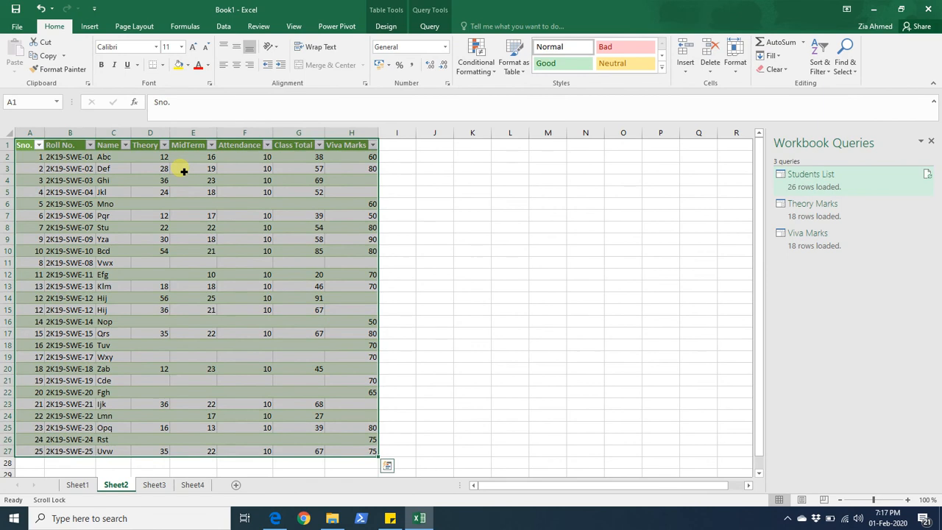
pyautogui.click(440, 241)
pyautogui.click(434, 442)
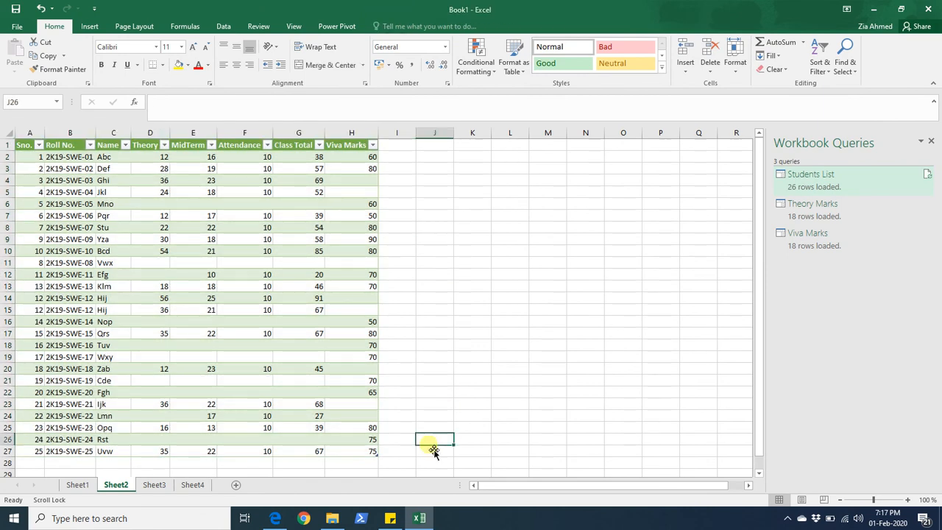
pyautogui.click(411, 452)
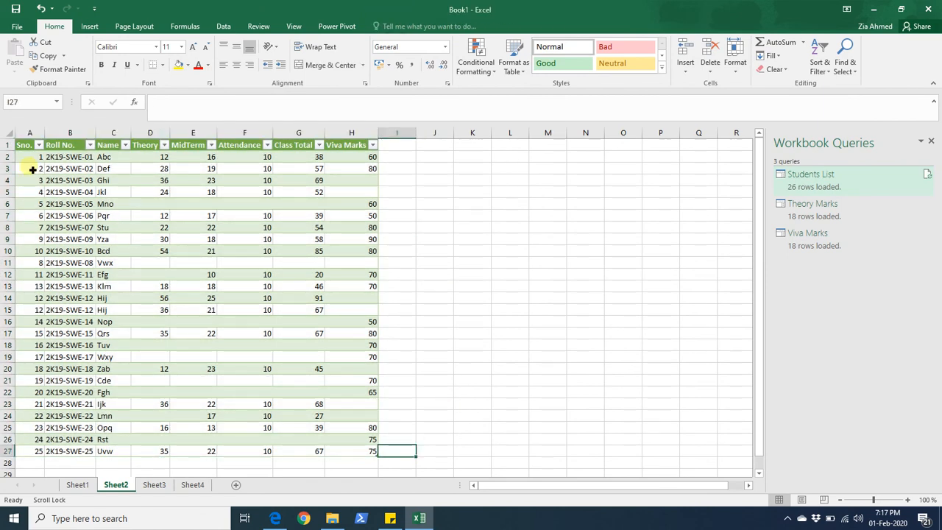
# - Widen the Roll No., Name and Theory columns of the loaded table
pyautogui.moveTo(96, 134); pyautogui.dragTo(224, 133)
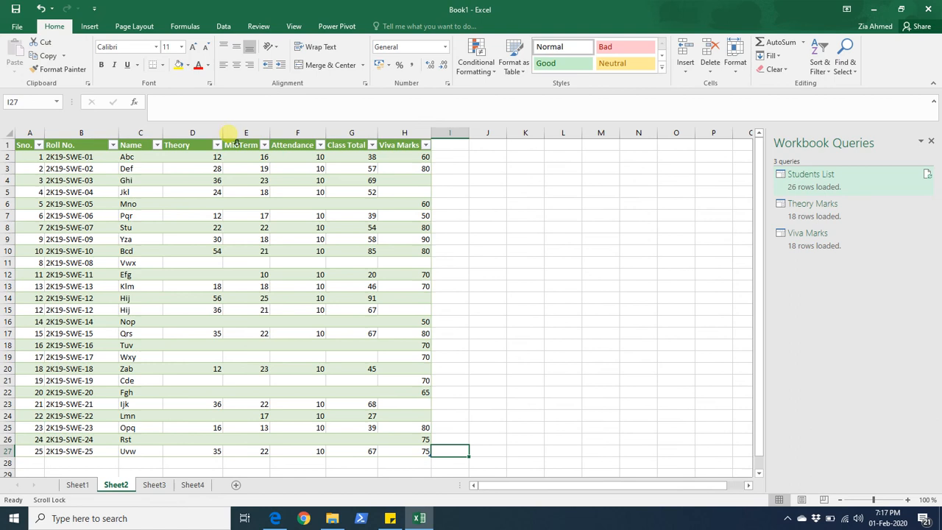
pyautogui.moveTo(23, 181); pyautogui.dragTo(24, 451)
pyautogui.click(504, 454)
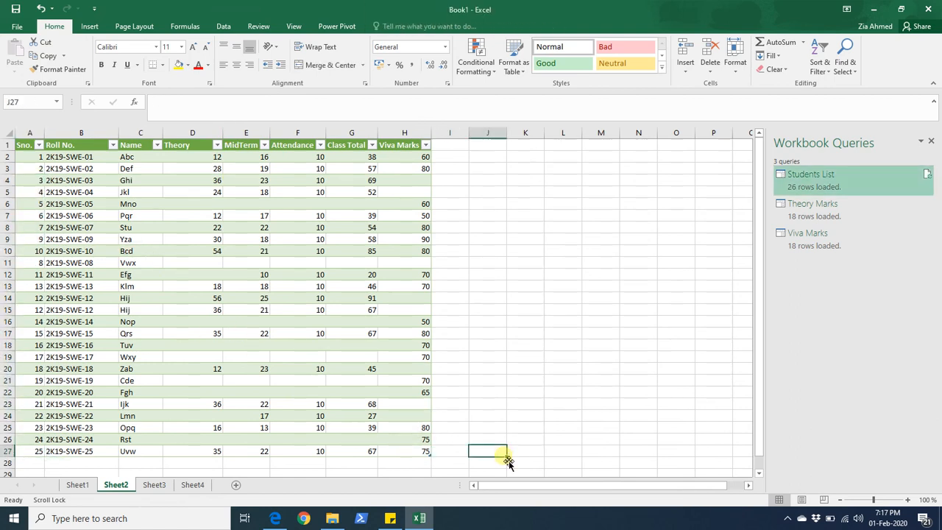